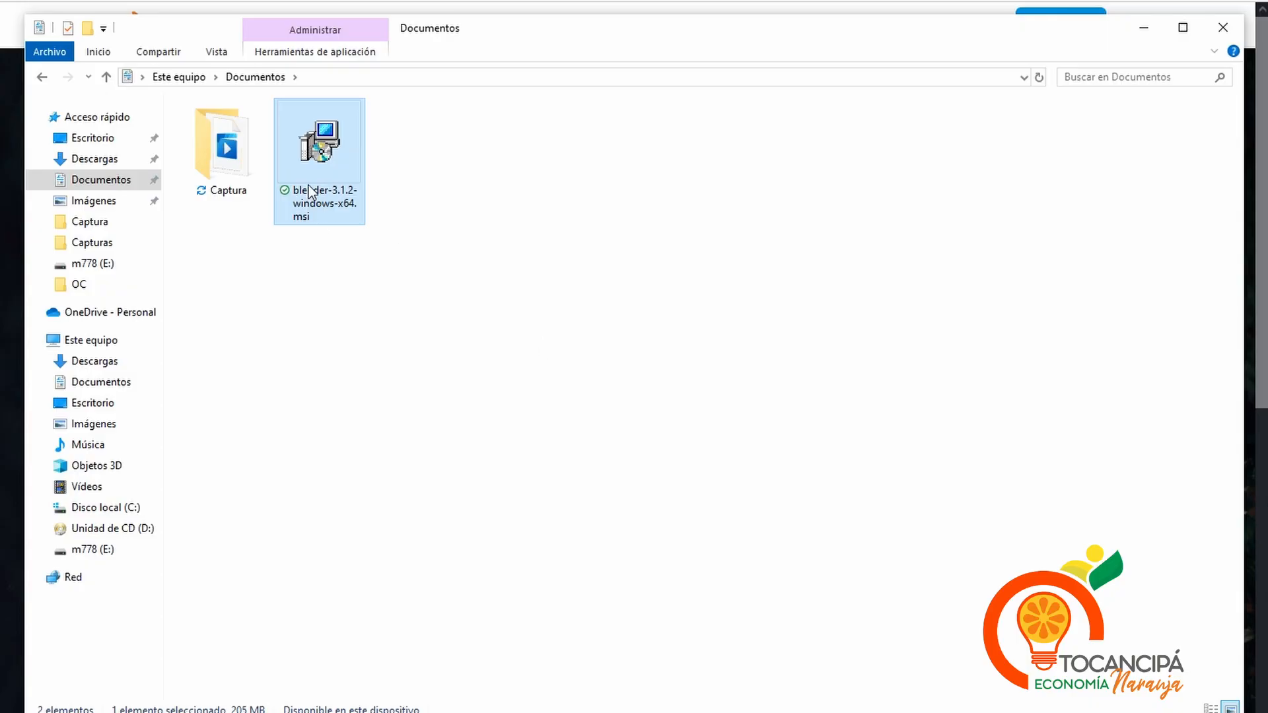
# Install Blender from blender-3.1.2-windows-x64.msi, accepting the license agreement and keeping the default features and location
pyautogui.doubleClick(310, 191)
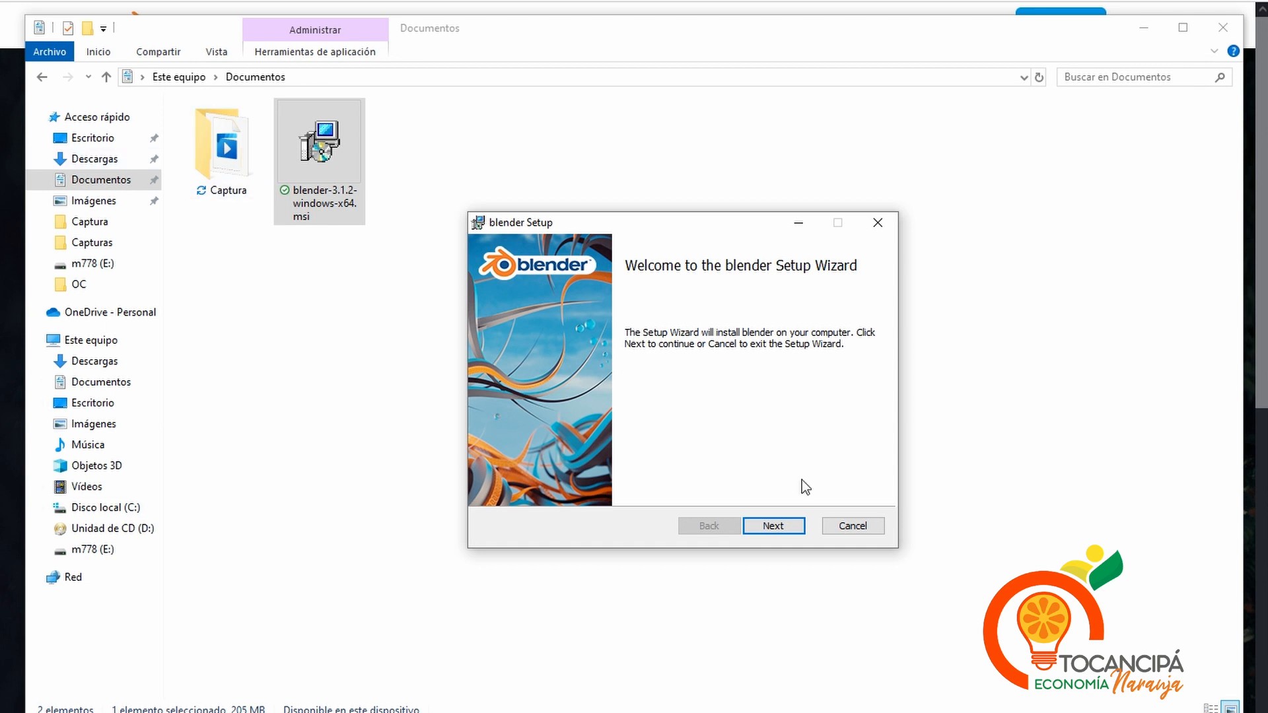
pyautogui.click(800, 534)
pyautogui.click(667, 490)
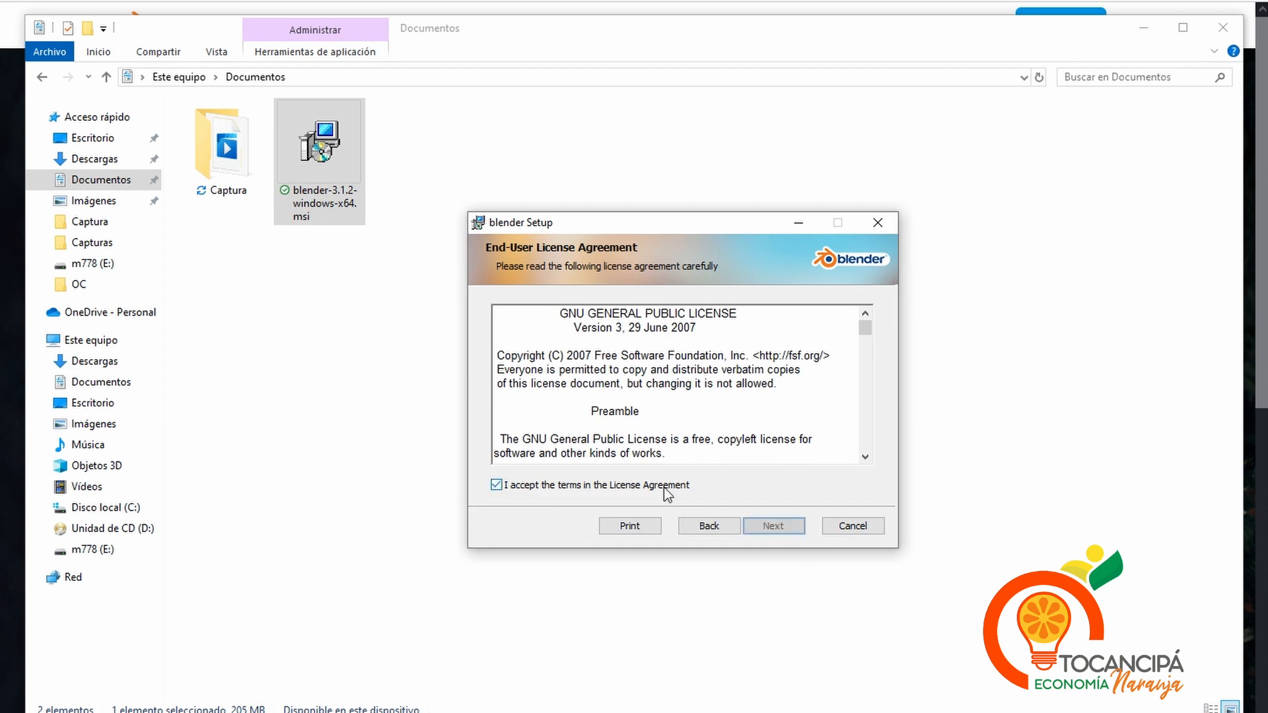
pyautogui.click(796, 527)
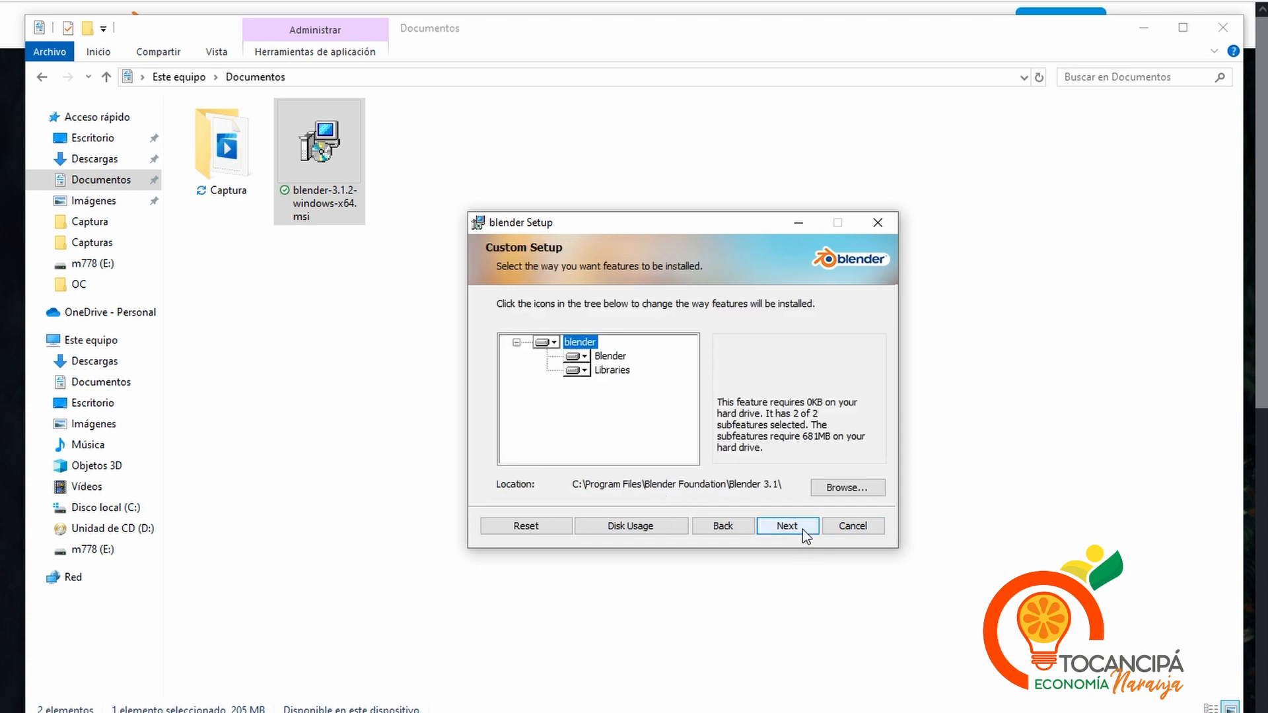
pyautogui.click(798, 526)
pyautogui.click(798, 525)
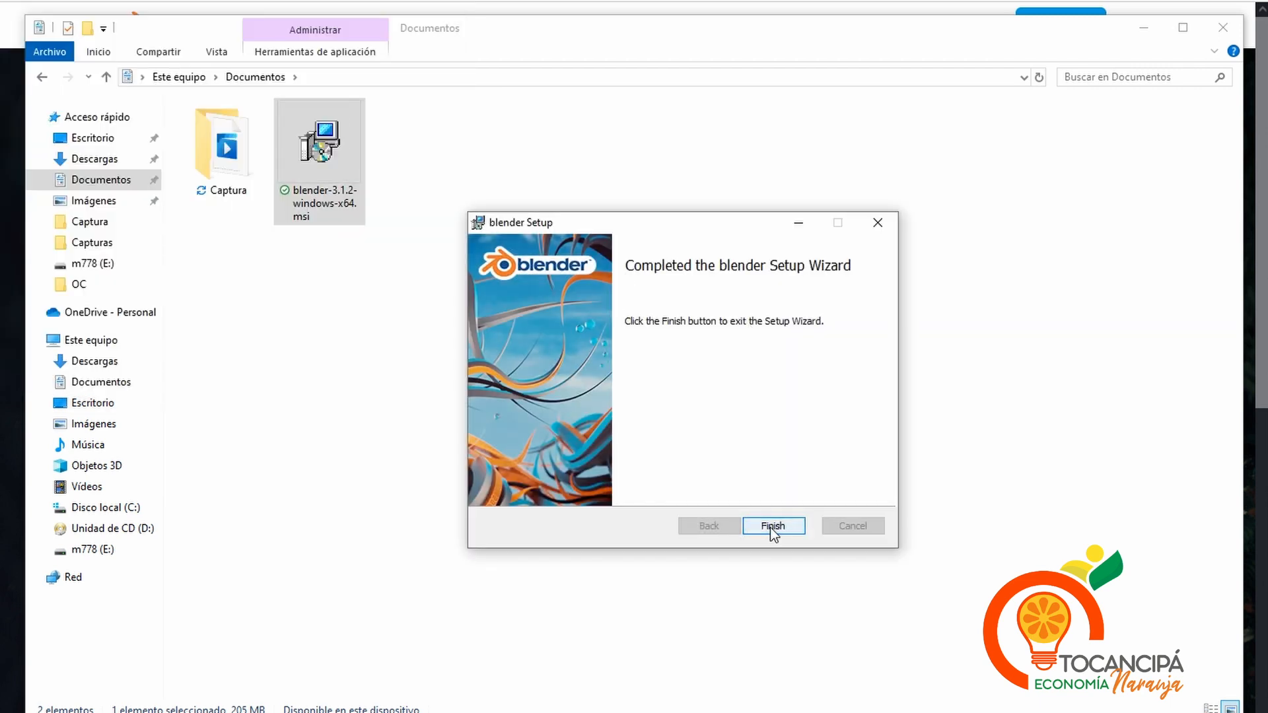
pyautogui.click(771, 527)
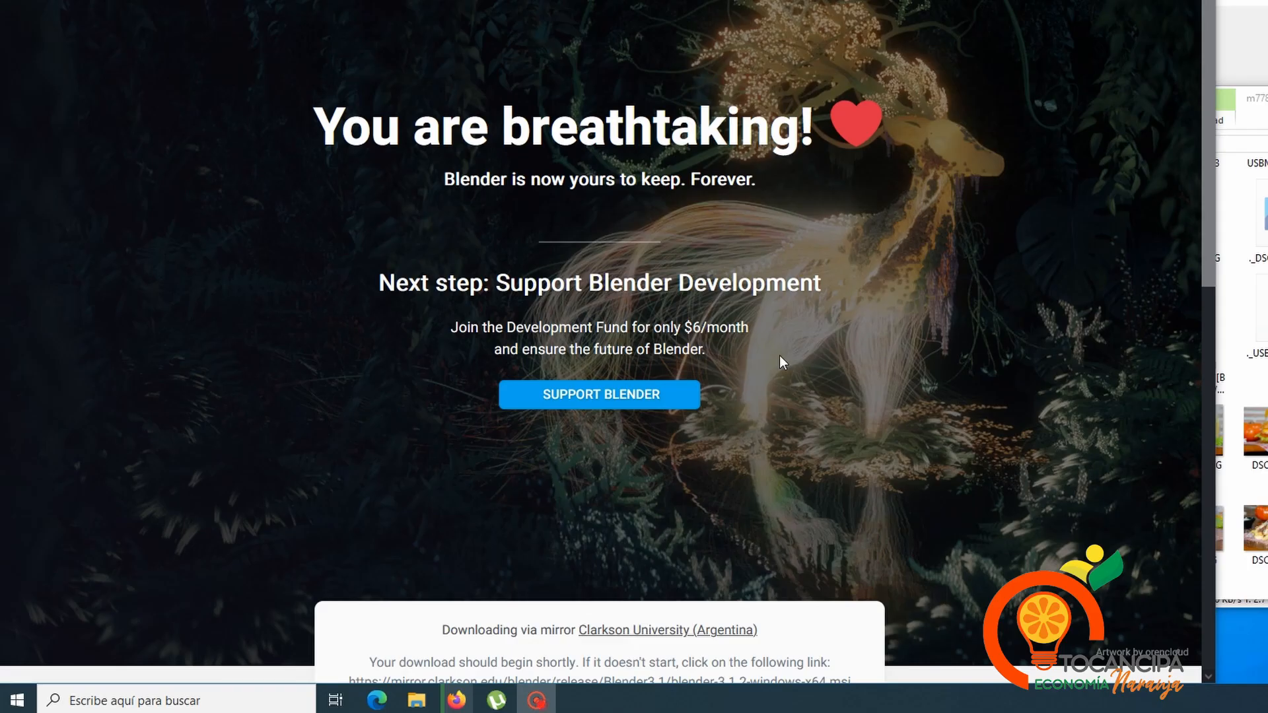
# Switch to Blender by searching for "blender" in Windows and launching the installed application
pyautogui.click(18, 700)
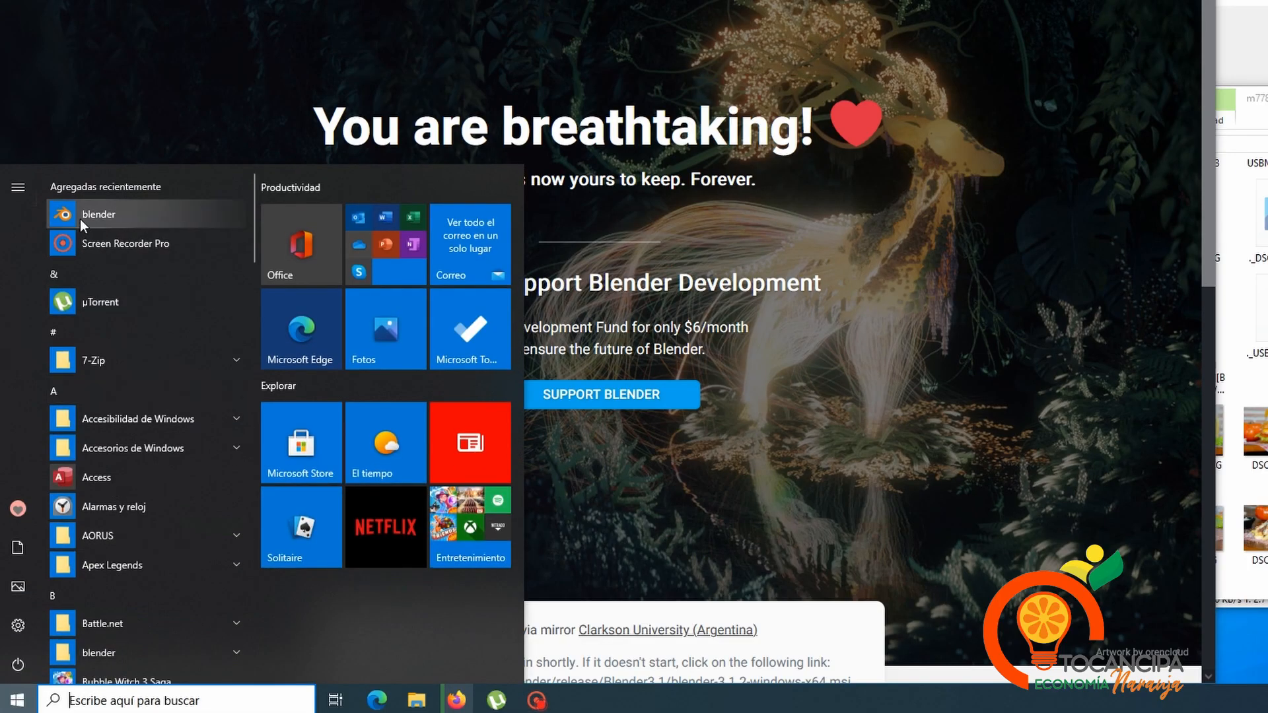
pyautogui.click(82, 222)
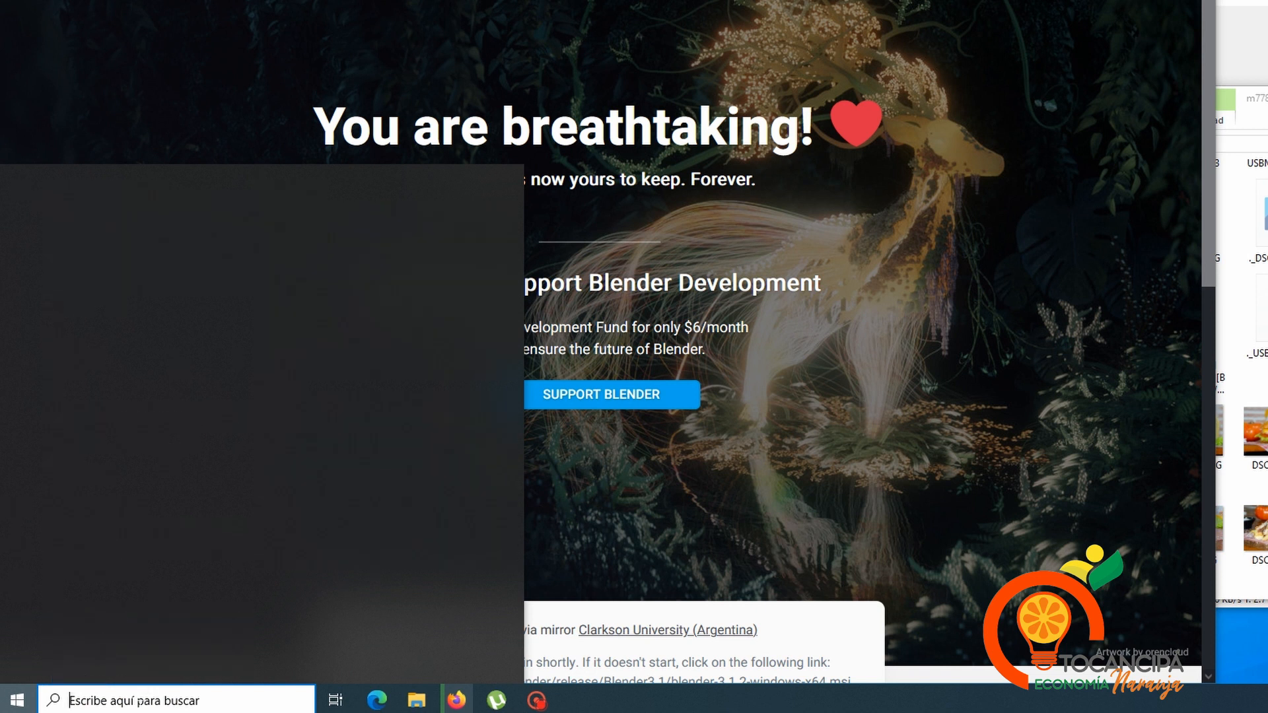
pyautogui.write('bl')
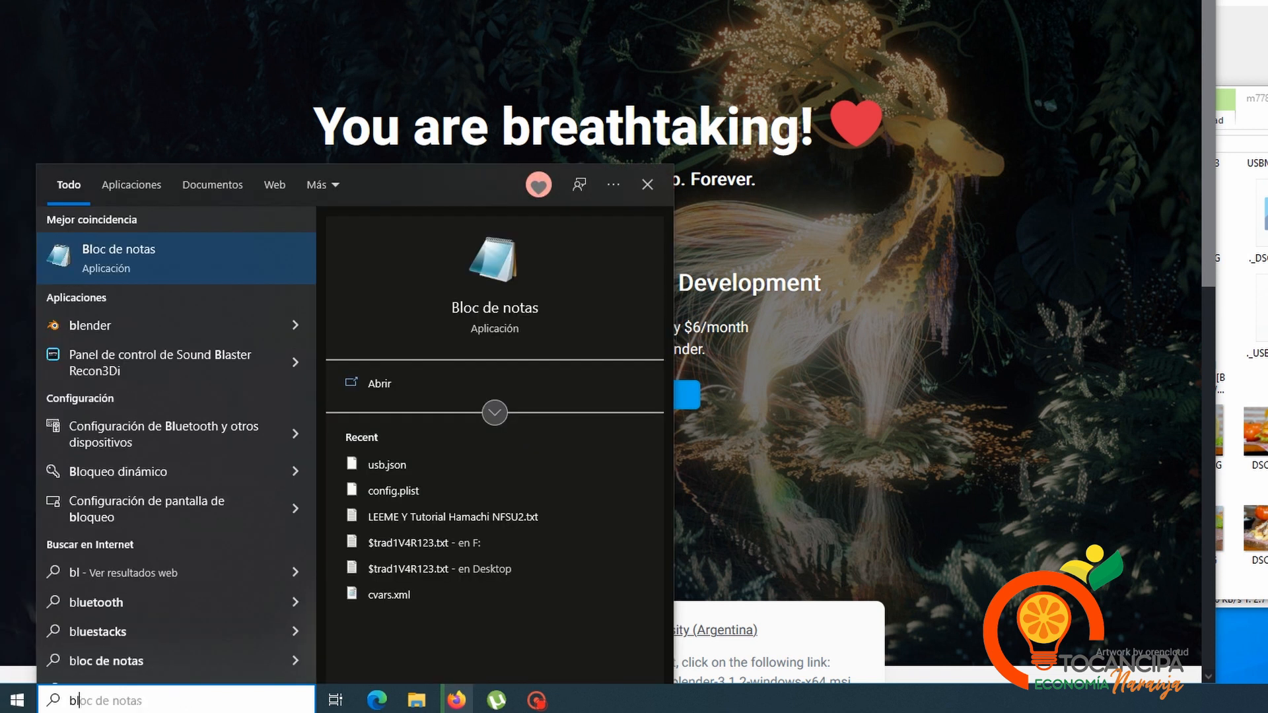
pyautogui.write('e')
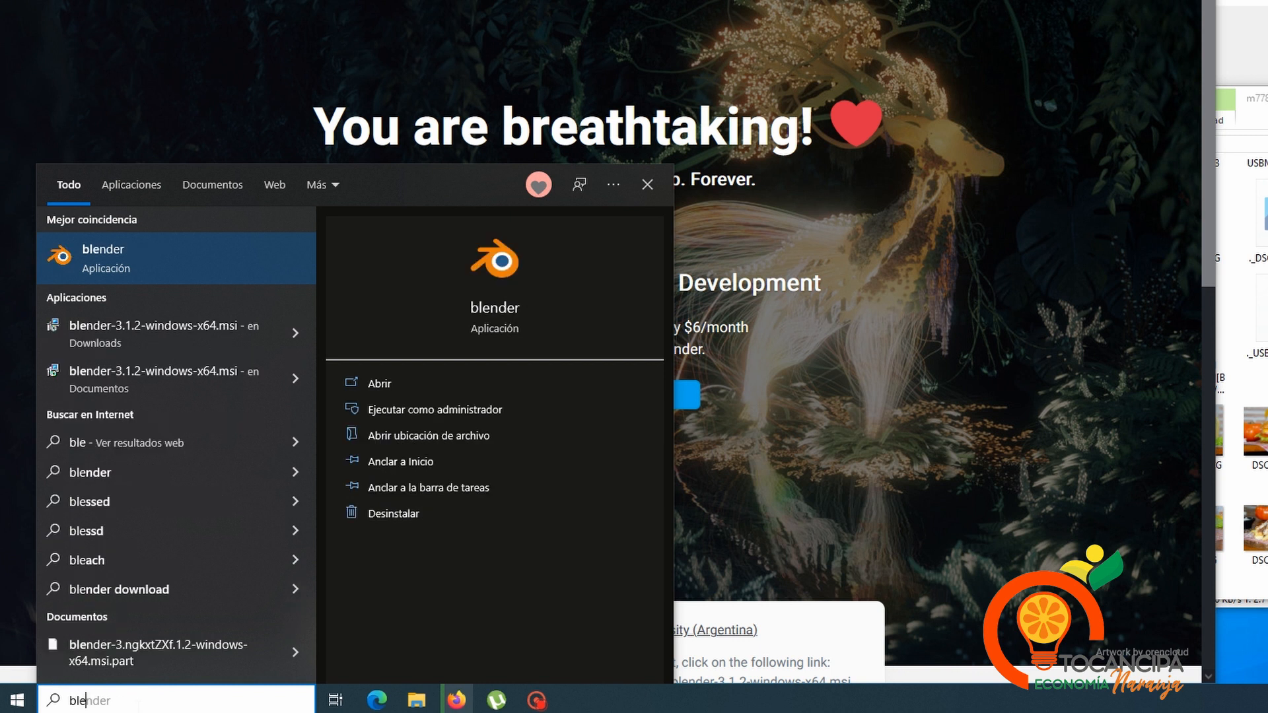
pyautogui.write('nder')
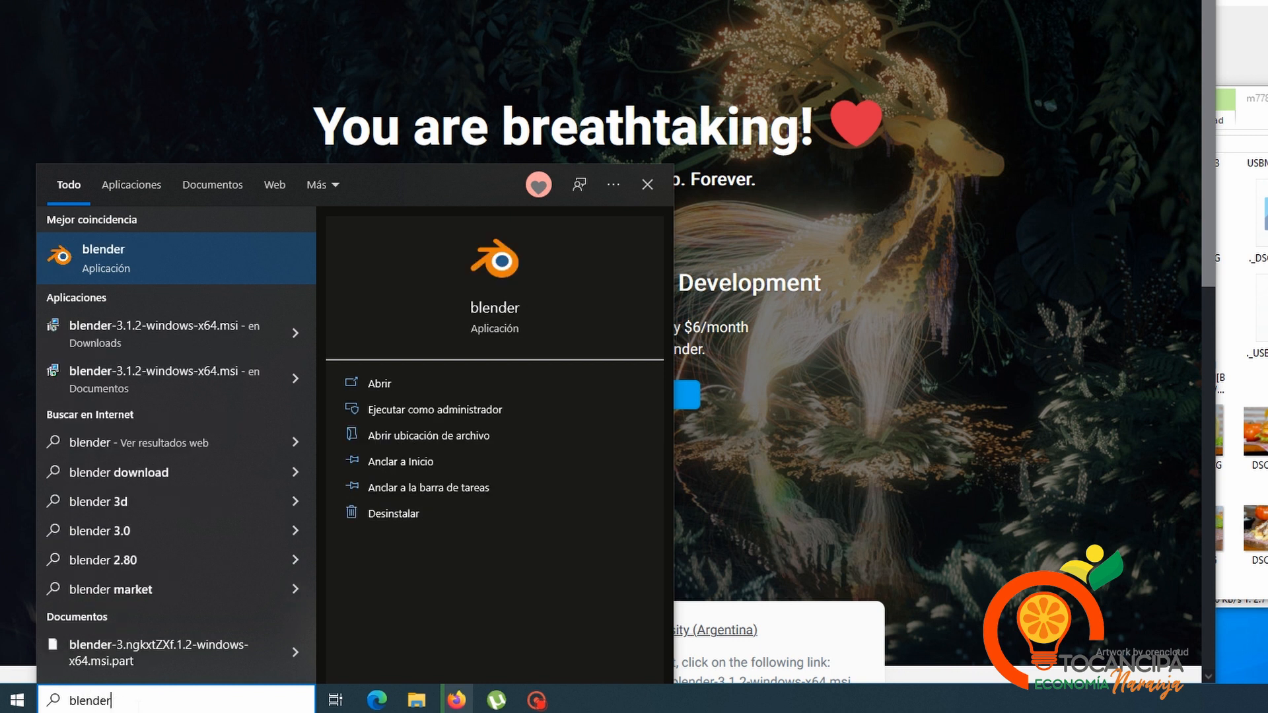
pyautogui.click(207, 249)
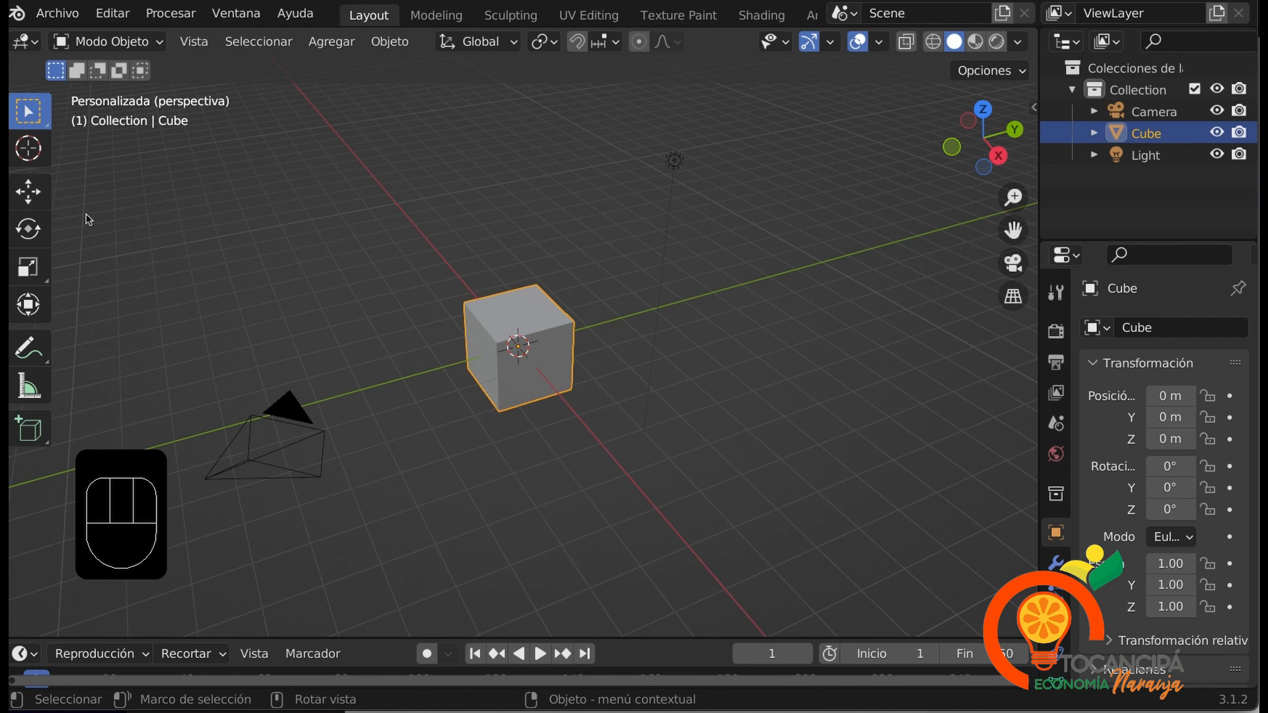
# Practise deselecting and selecting the default cube in the viewport, undoing the selection changes
pyautogui.hotkey('alt', 'a')
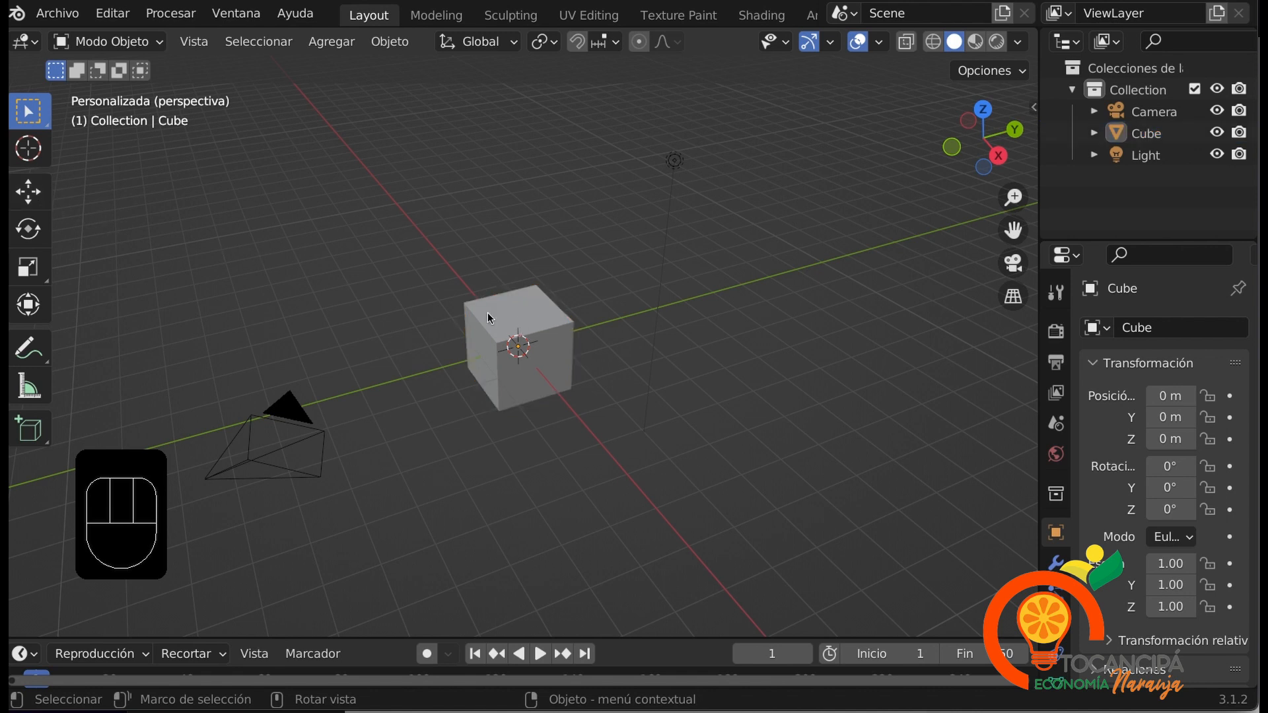
pyautogui.click(492, 314)
pyautogui.click(452, 281)
pyautogui.hotkey('ctrl', 'z')
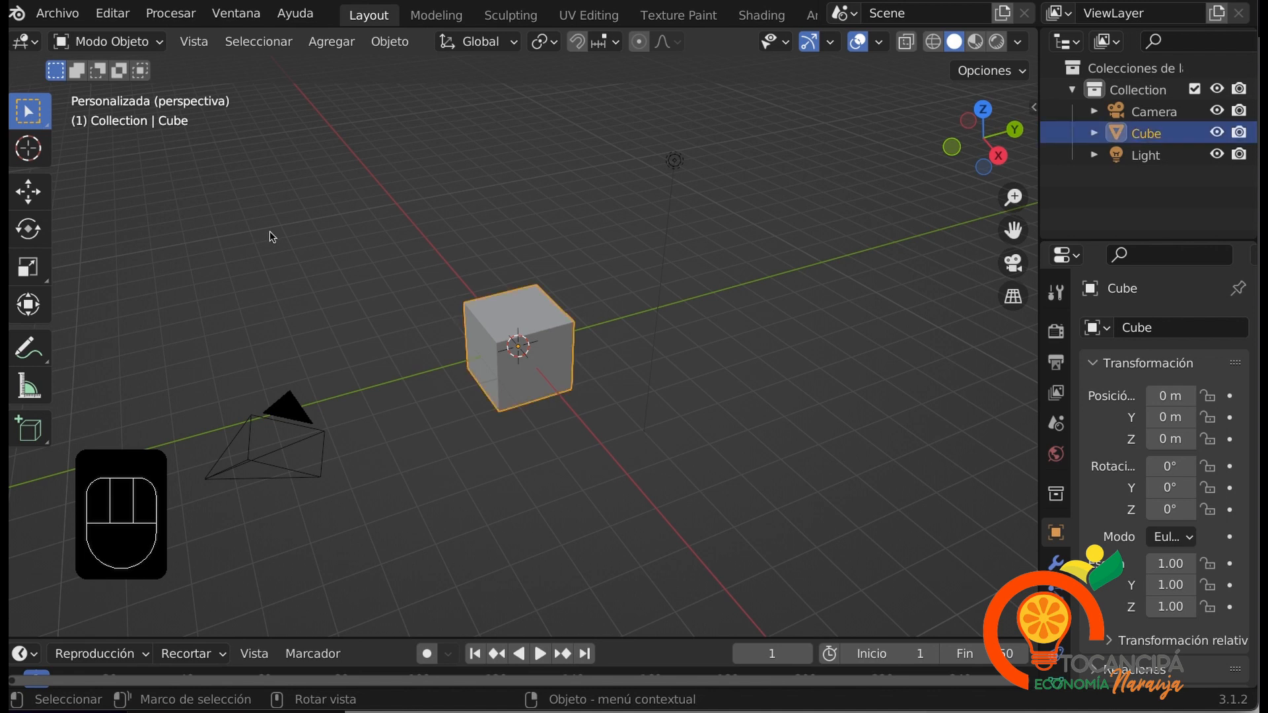
pyautogui.click(365, 235)
pyautogui.click(543, 290)
pyautogui.click(543, 291)
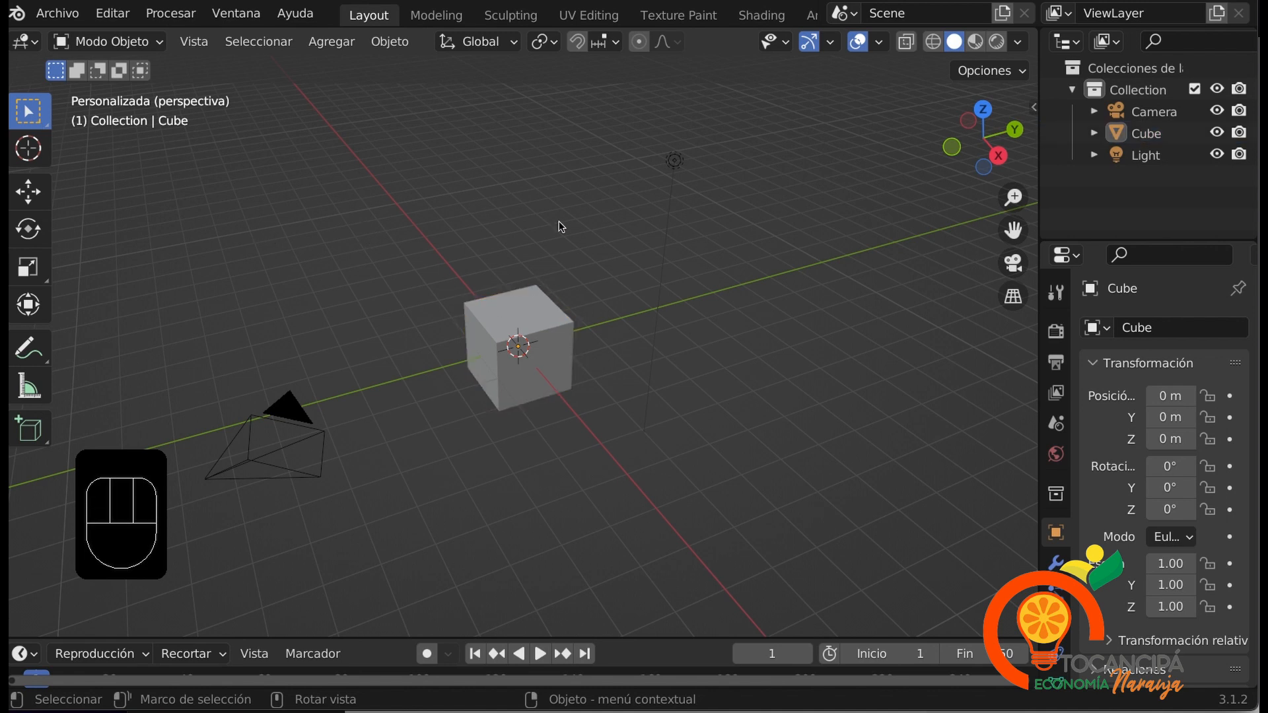
pyautogui.hotkey('ctrl', 'z')
pyautogui.click(500, 302)
pyautogui.hotkey('ctrl', 'z')
pyautogui.click(507, 299)
pyautogui.hotkey('ctrl', 'z')
pyautogui.click(478, 353)
pyautogui.hotkey('ctrl', 'z')
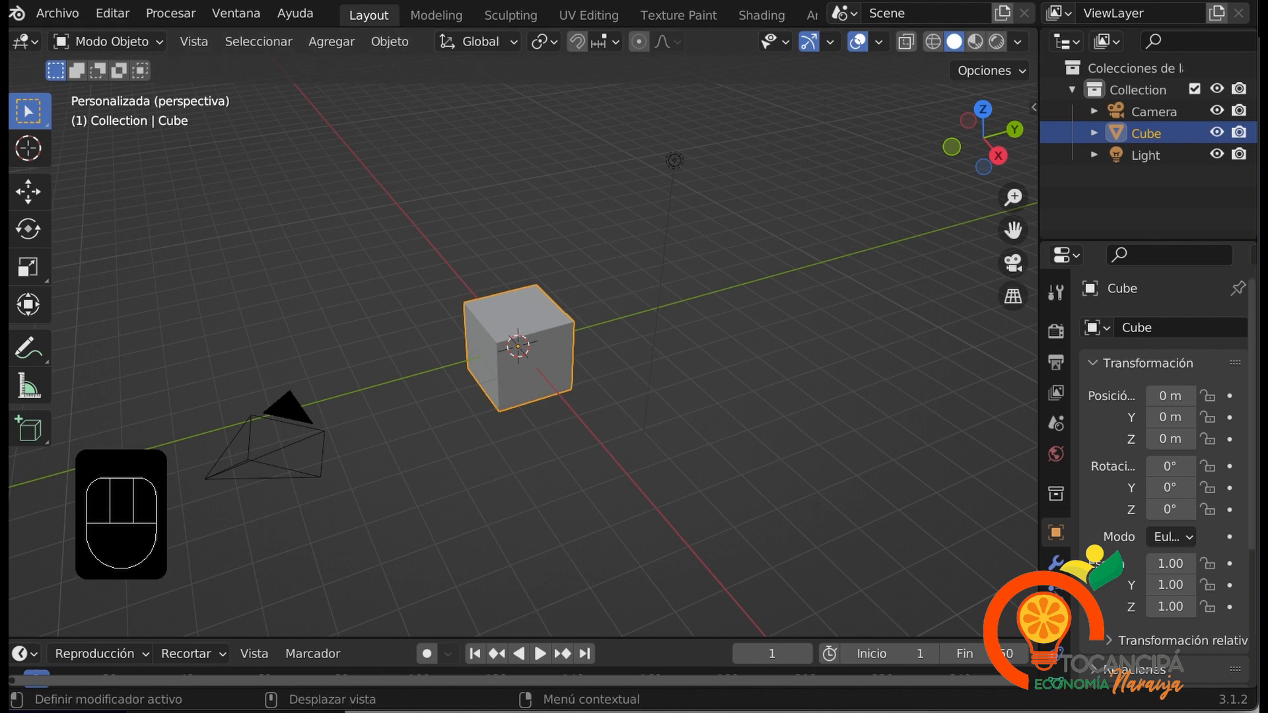
# Orbit the view around the cube, clear its selection, and select the cube again
pyautogui.moveTo(983, 138)
pyautogui.mouseDown()
pyautogui.moveTo(894, 163)
pyautogui.moveTo(983, 138)
pyautogui.mouseUp()
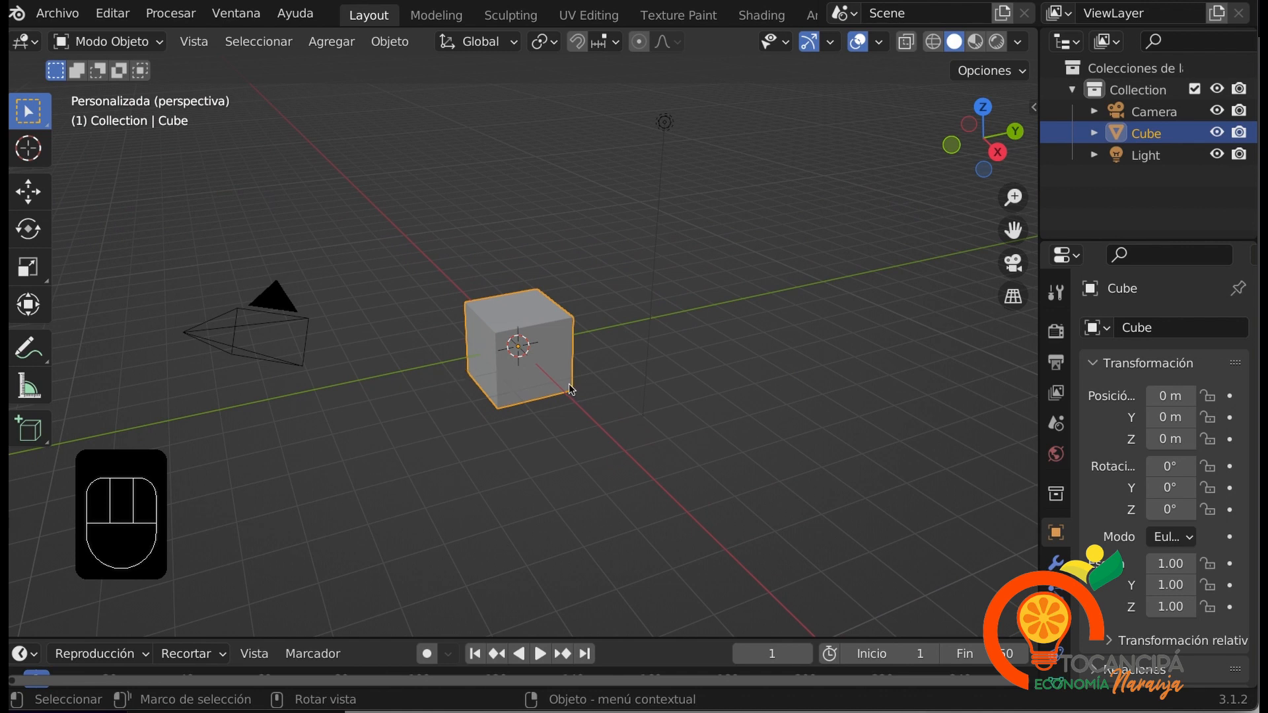
pyautogui.moveTo(571, 389); pyautogui.dragTo(517, 333, button='middle')
pyautogui.hotkey('alt', 'a')
pyautogui.click(522, 328)
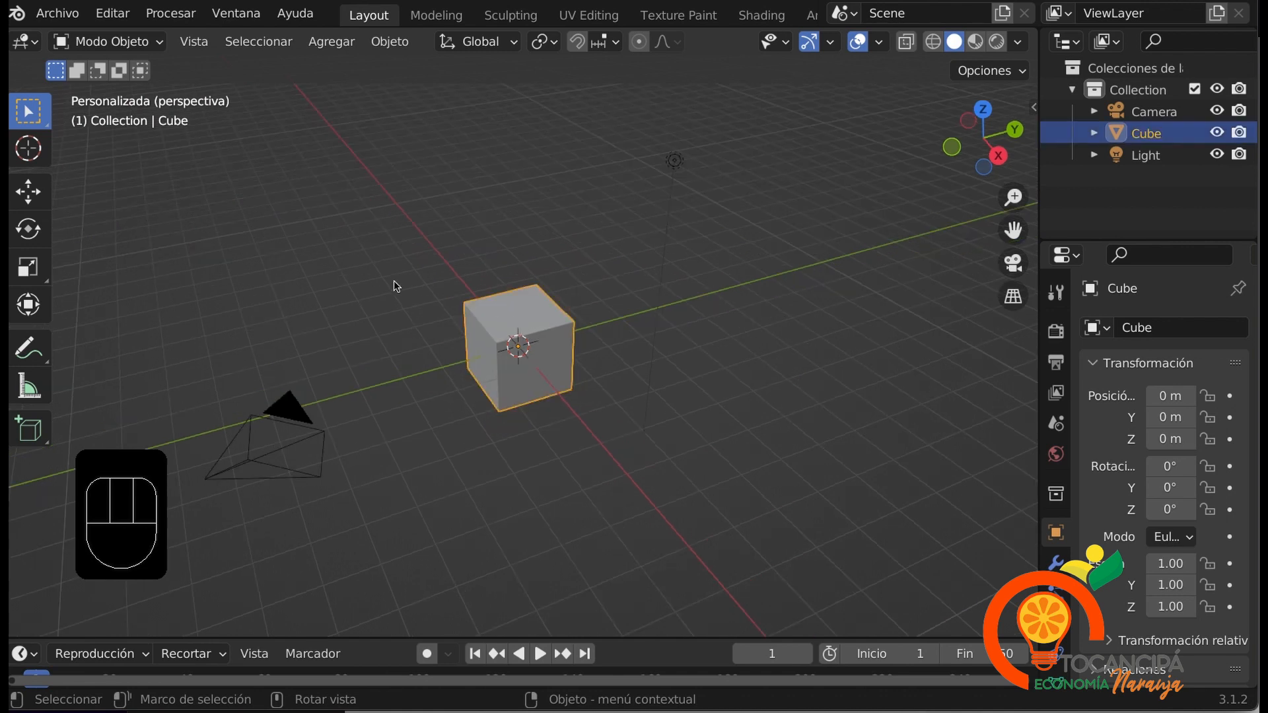
pyautogui.click(477, 291)
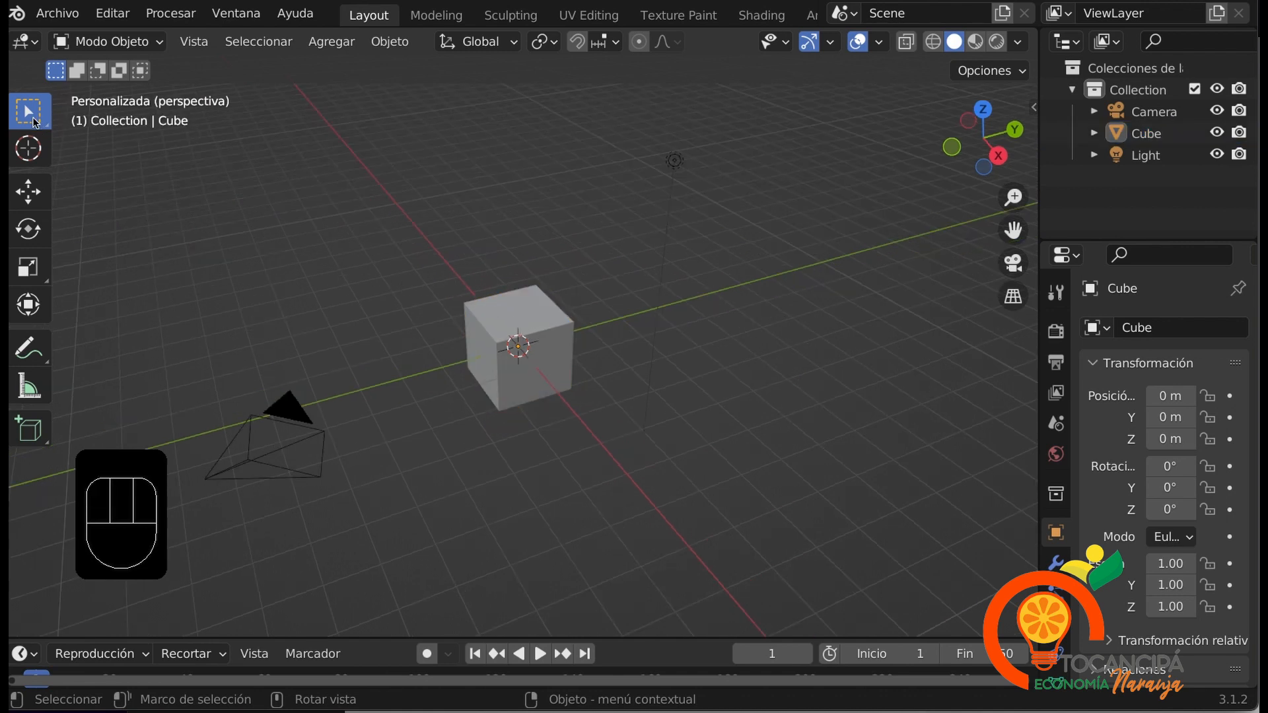
pyautogui.click(518, 330)
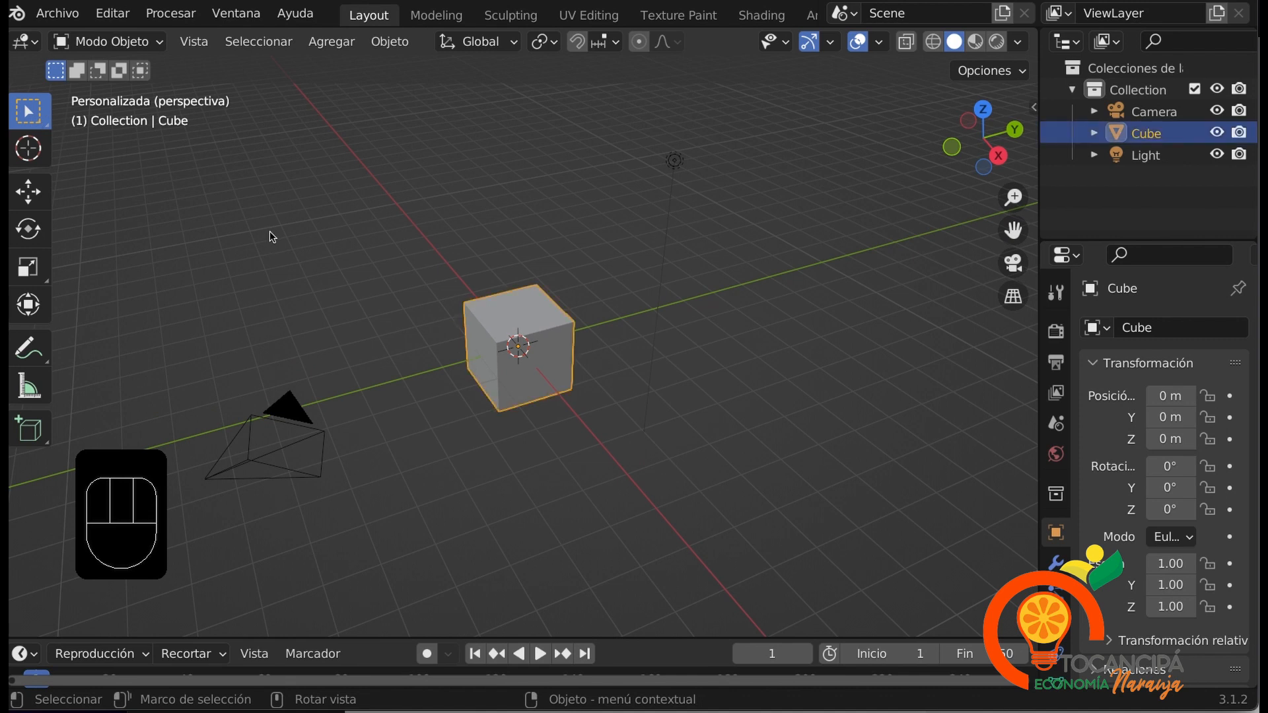
# Try clearing the selection, selecting all objects and toggling the cube's selection, and undo back to the selected cube
pyautogui.hotkey('alt', 'a')
pyautogui.click(500, 305)
pyautogui.click(557, 221)
pyautogui.click(501, 303)
pyautogui.keyDown('shift'); pyautogui.click(500, 304); pyautogui.keyUp('shift')
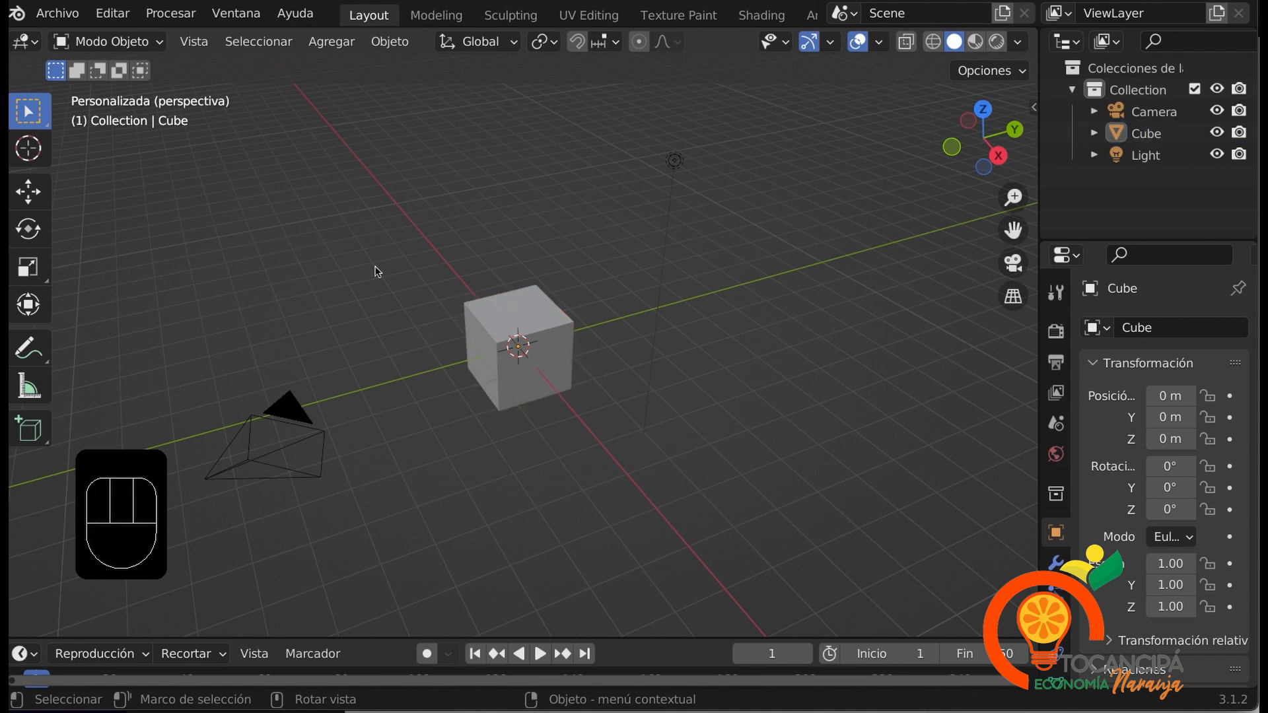
pyautogui.press('a')
pyautogui.keyDown('shift'); pyautogui.click(507, 300); pyautogui.keyUp('shift')
pyautogui.click(627, 418)
pyautogui.hotkey('ctrl', 'z')
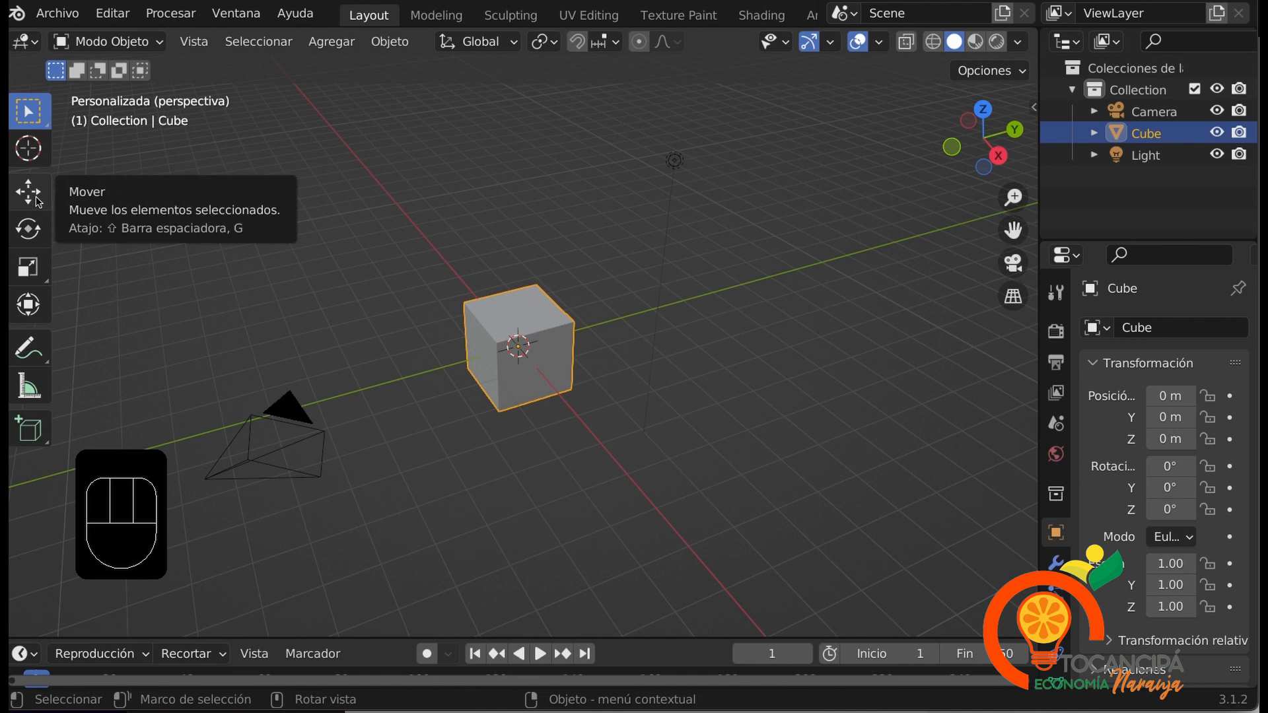
# Move the cube freely along its axes with the Move tool to about X -1.8, Y 0.72, Z -0.8 m
pyautogui.click(37, 200)
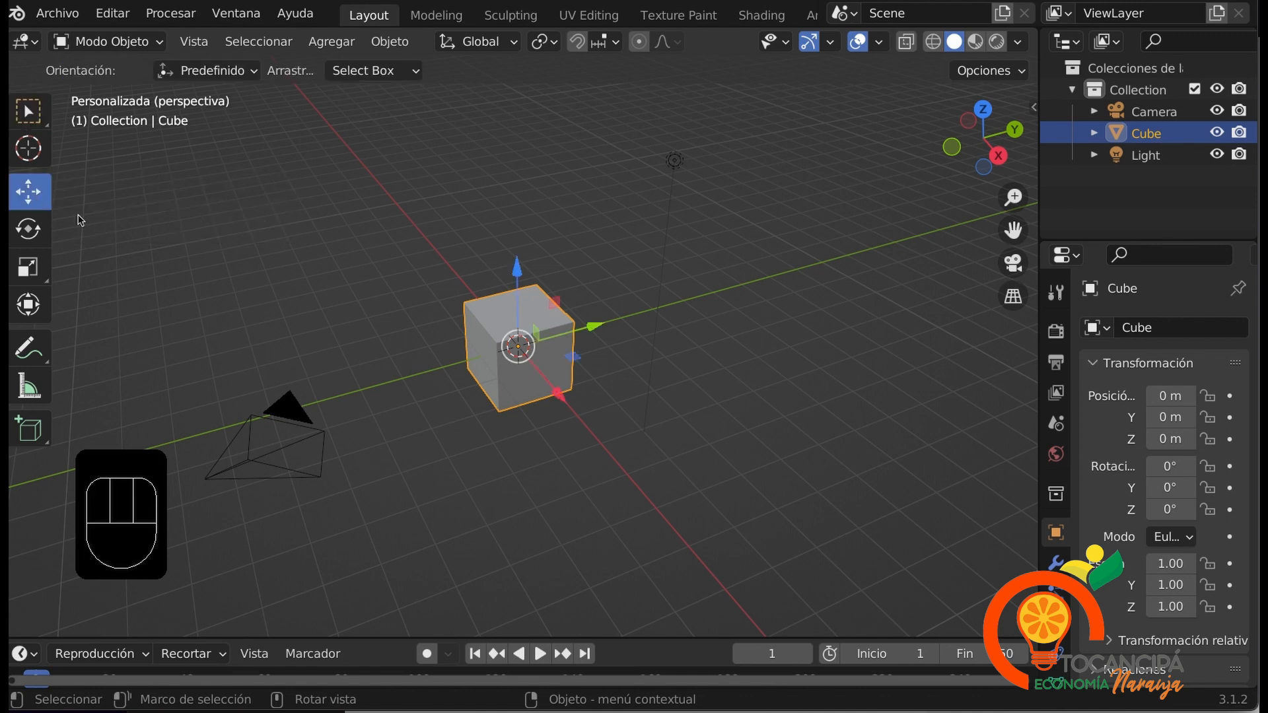
pyautogui.moveTo(591, 334); pyautogui.dragTo(644, 244)
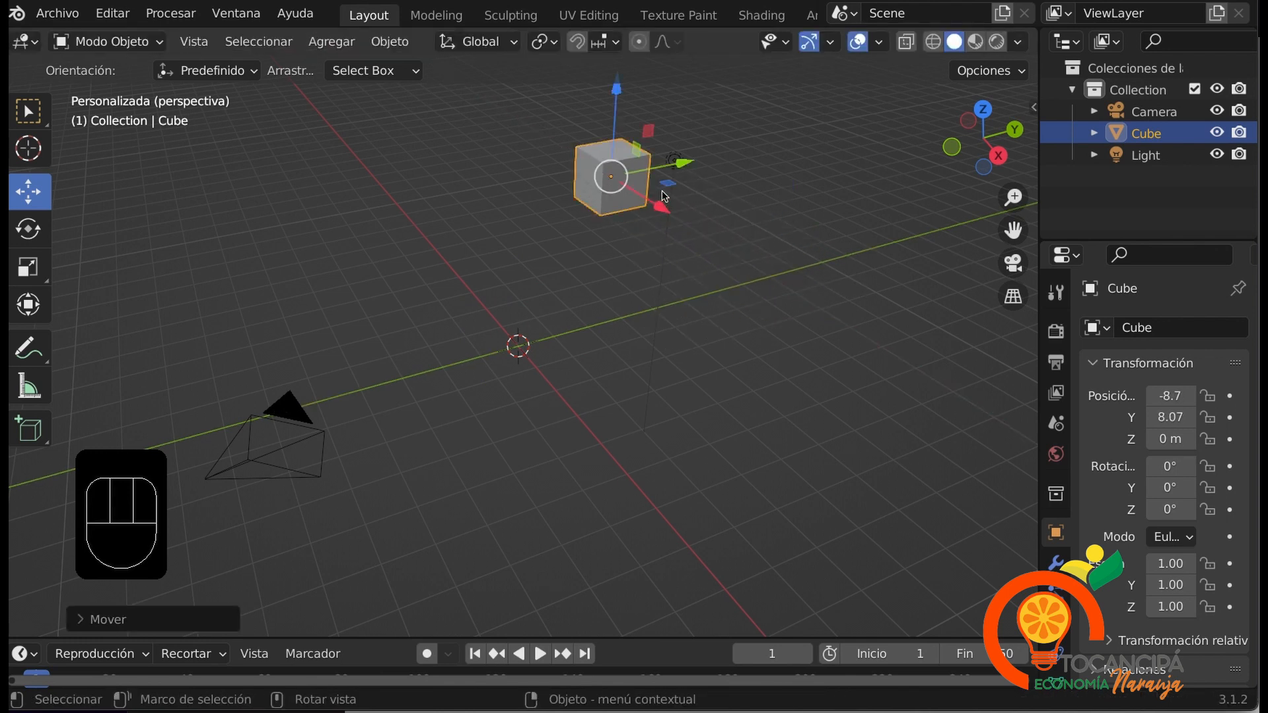
pyautogui.moveTo(669, 168); pyautogui.dragTo(608, 435)
pyautogui.moveTo(586, 386); pyautogui.dragTo(592, 252)
pyautogui.moveTo(639, 379); pyautogui.dragTo(533, 309)
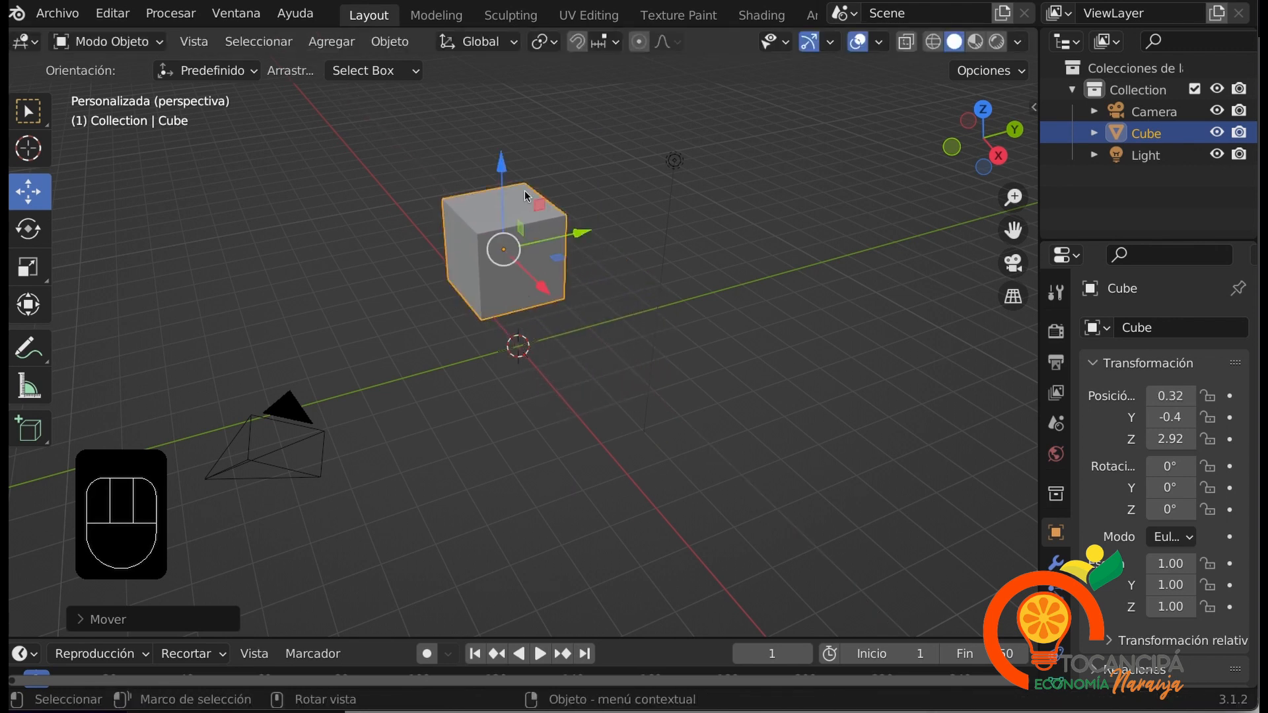
pyautogui.moveTo(510, 179); pyautogui.dragTo(498, 357)
pyautogui.moveTo(551, 467); pyautogui.dragTo(504, 395)
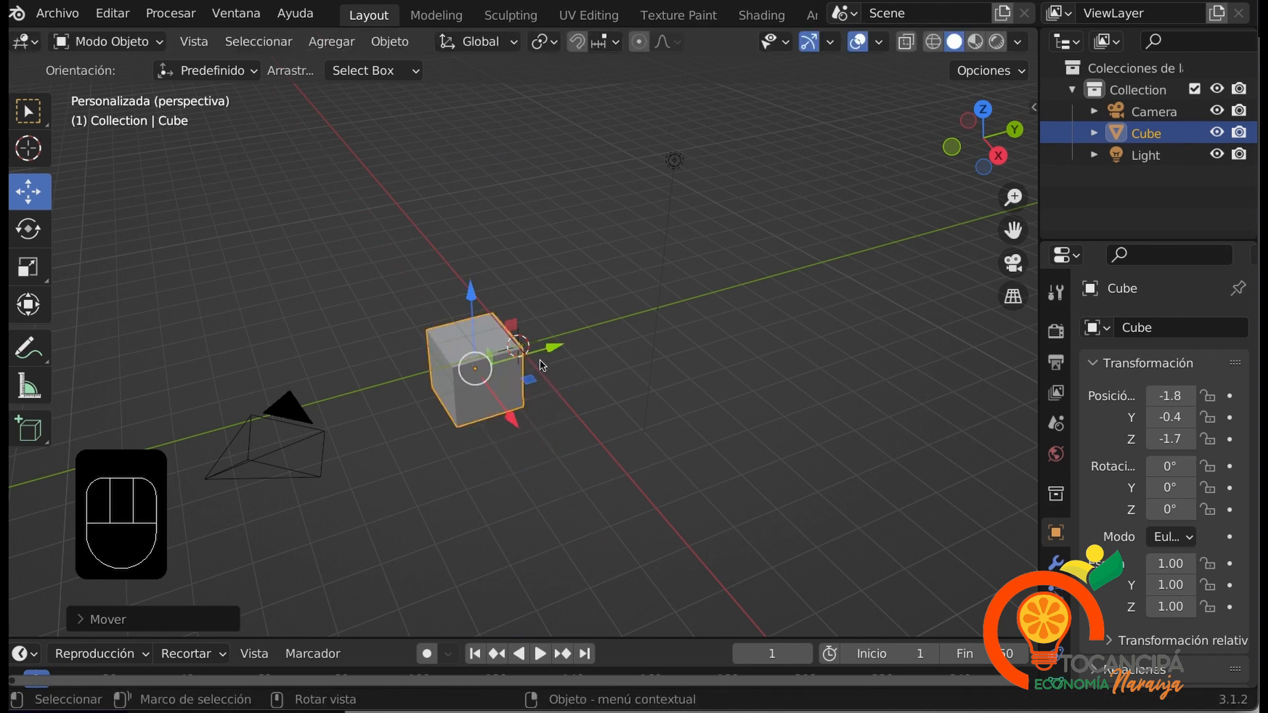
pyautogui.moveTo(548, 357); pyautogui.dragTo(569, 338)
pyautogui.moveTo(512, 291)
pyautogui.mouseDown()
pyautogui.moveTo(512, 259)
pyautogui.moveTo(511, 270)
pyautogui.mouseUp()
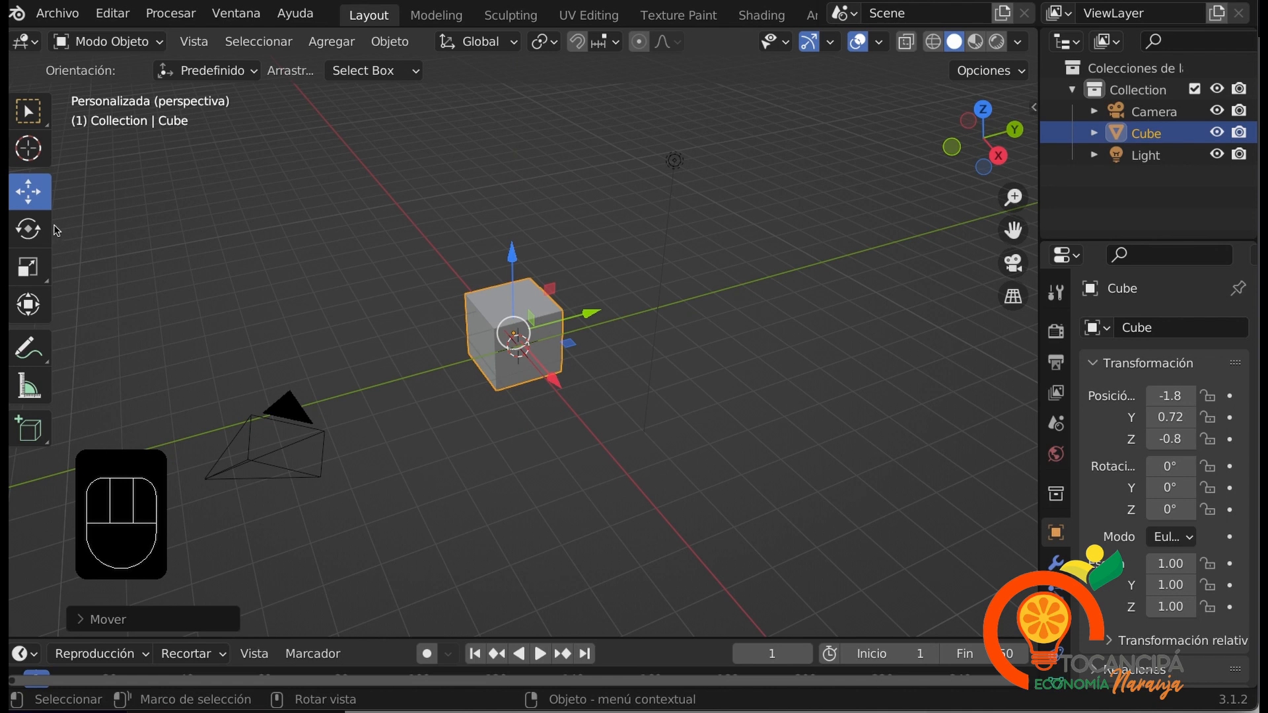
# Rotate the cube around its axes with the Rotate tool to about X 45.3°, Y 79.4°, Z 36.9°
pyautogui.click(38, 228)
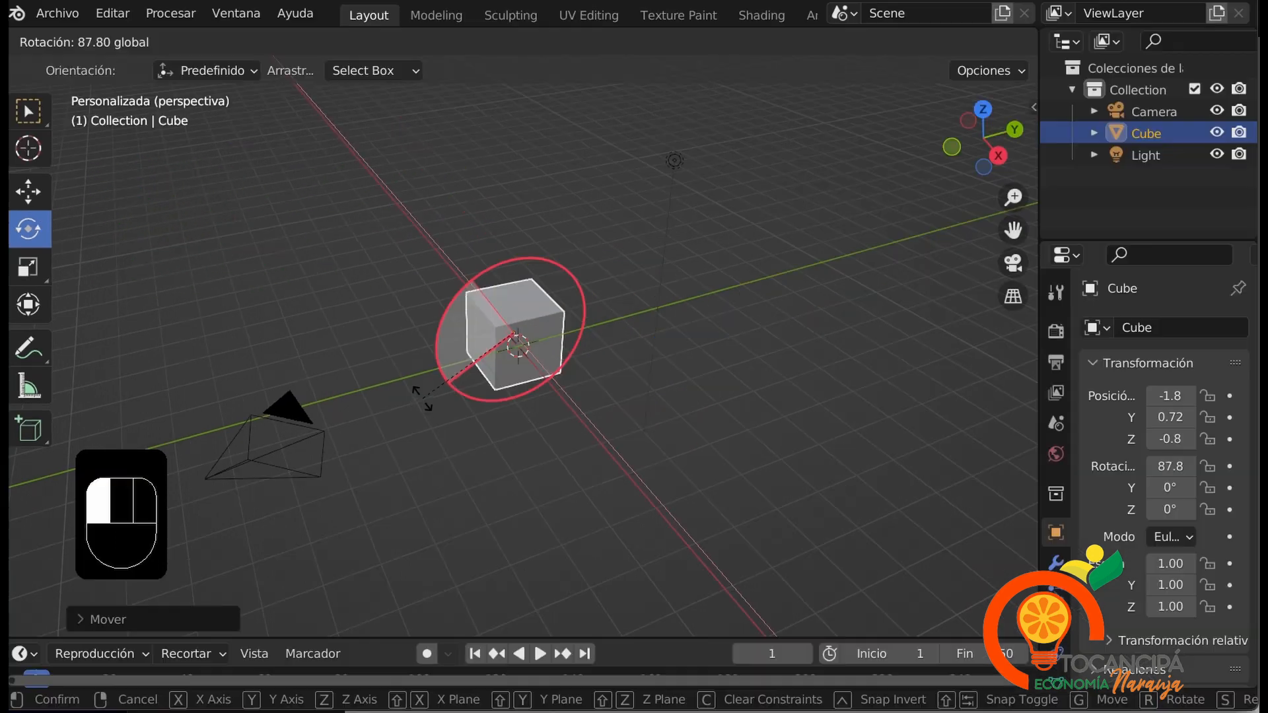
pyautogui.moveTo(422, 398); pyautogui.dragTo(429, 402)
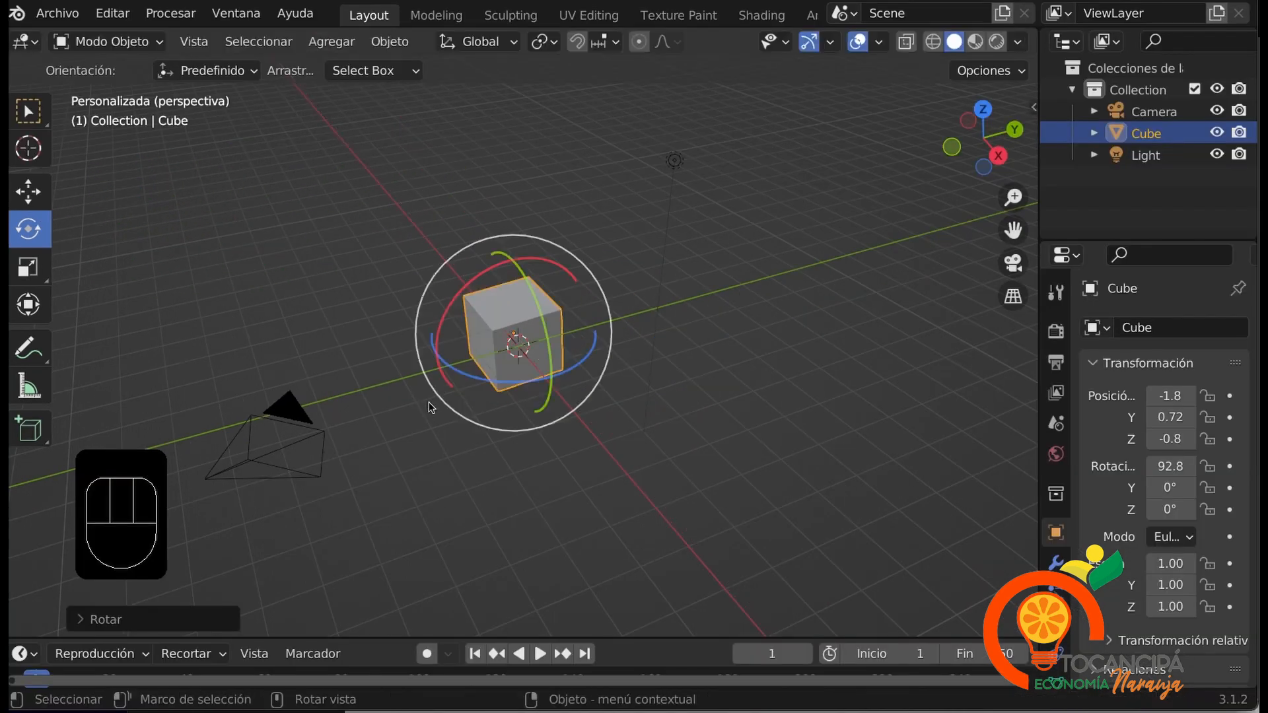
pyautogui.moveTo(529, 284); pyautogui.dragTo(532, 321)
pyautogui.moveTo(507, 263); pyautogui.dragTo(523, 374)
pyautogui.moveTo(512, 291); pyautogui.dragTo(484, 286)
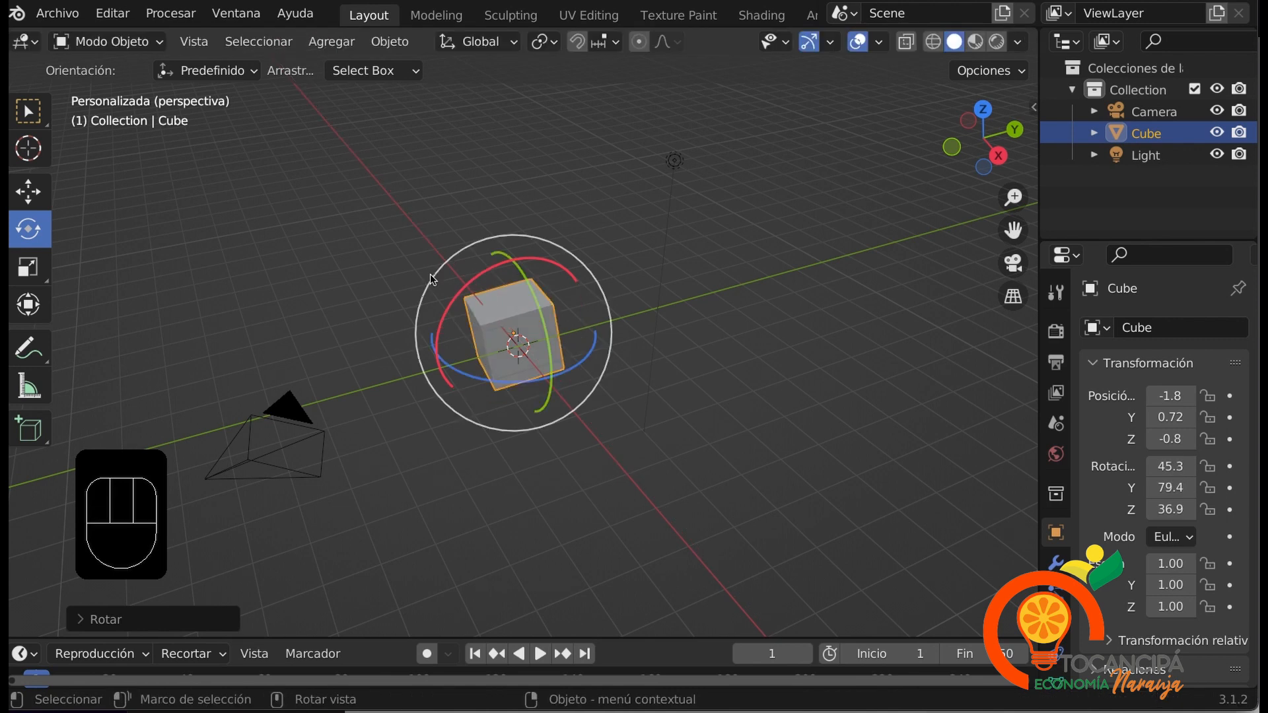
# Scale the cube along individual axes into a thin, tall slab with factors of about X 2.92, Y 0.76, Z 0.26
pyautogui.click(44, 265)
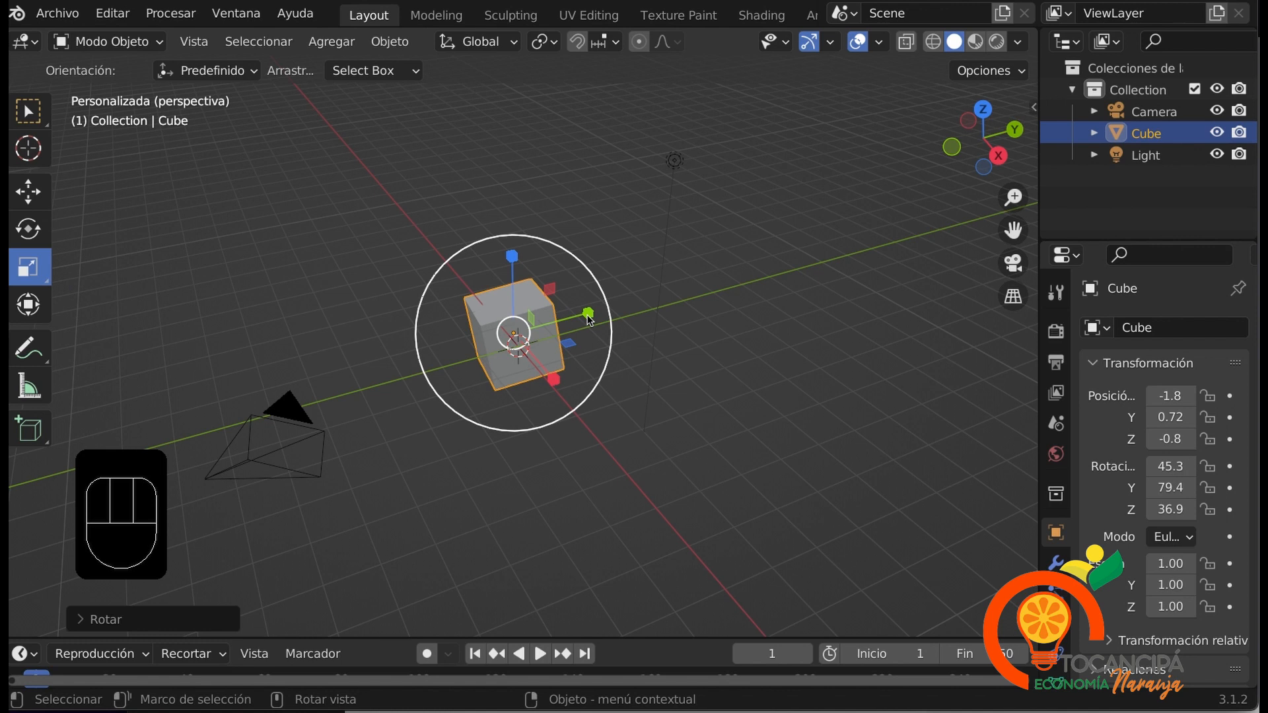
pyautogui.moveTo(587, 319); pyautogui.dragTo(585, 334)
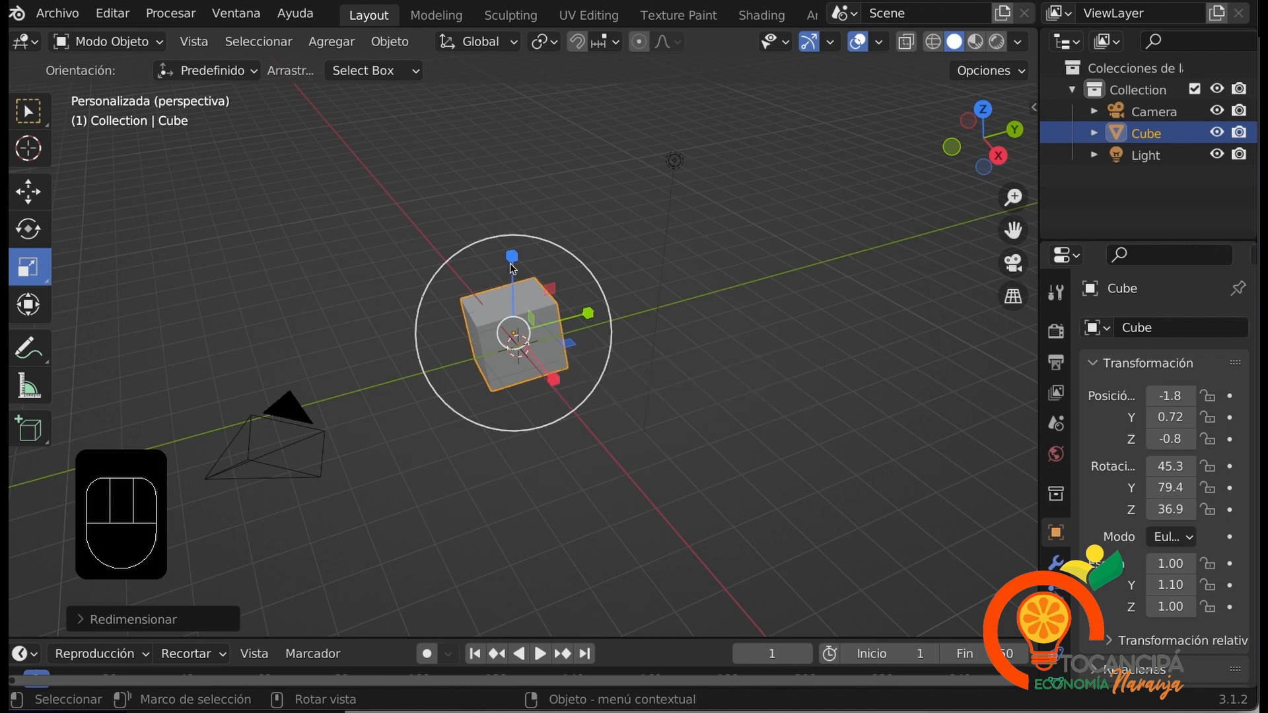
pyautogui.moveTo(569, 355); pyautogui.dragTo(487, 122)
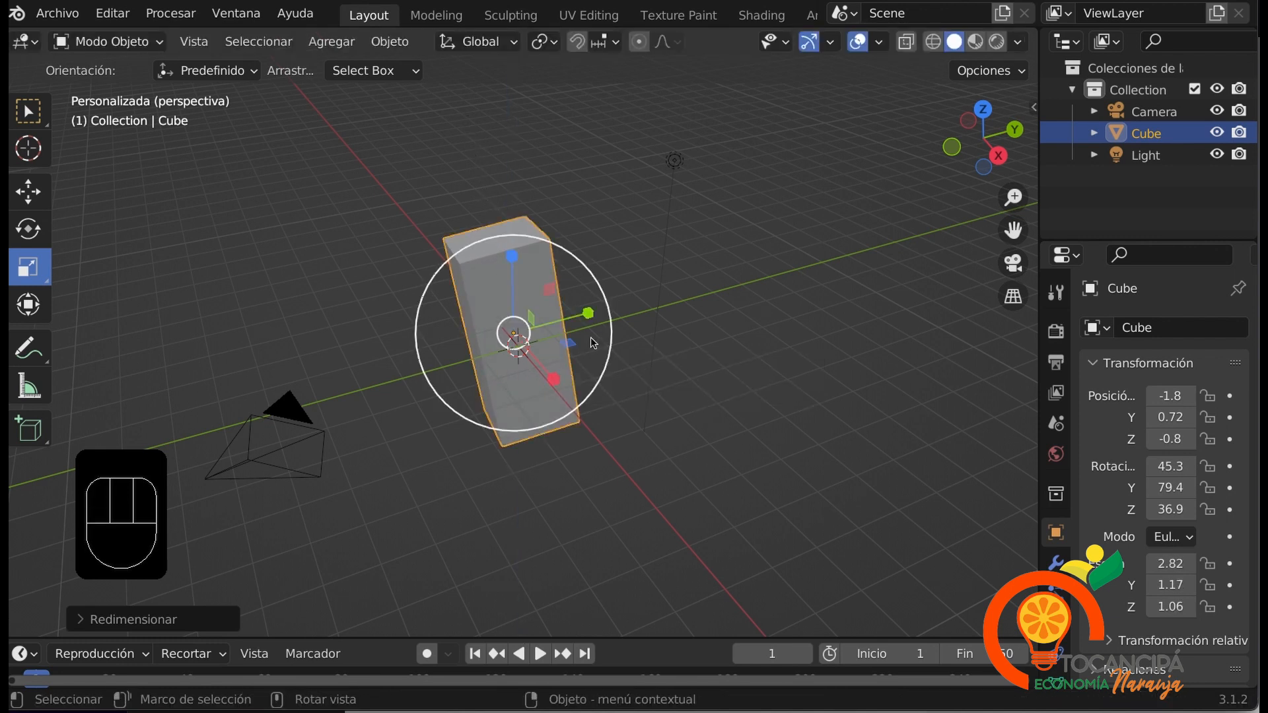
pyautogui.moveTo(585, 325); pyautogui.dragTo(730, 297)
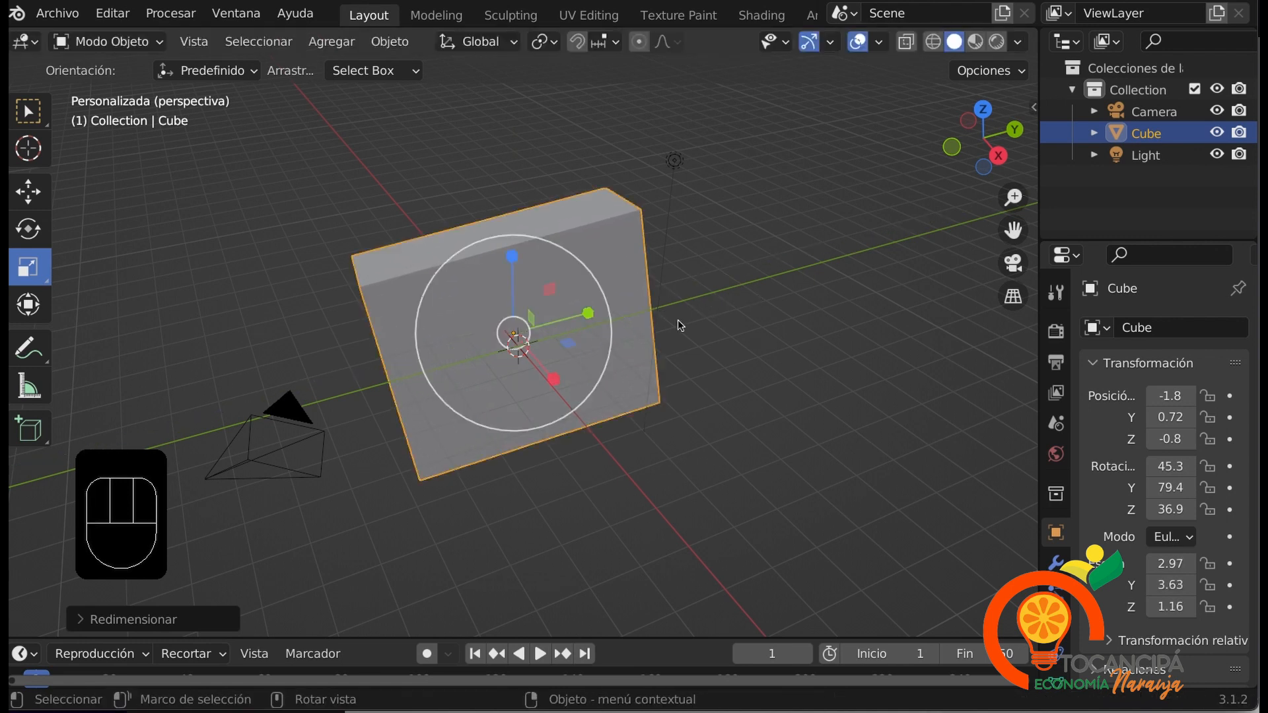
pyautogui.moveTo(555, 376); pyautogui.dragTo(515, 341)
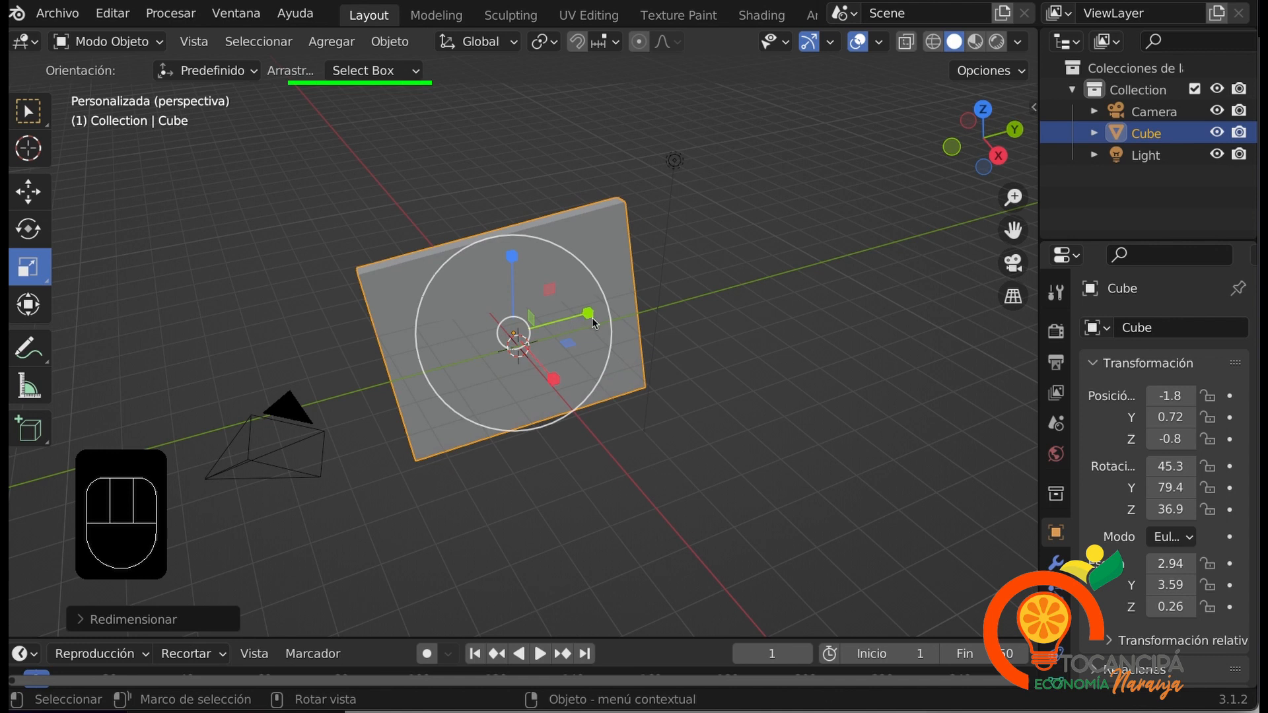
pyautogui.moveTo(586, 324); pyautogui.dragTo(522, 330)
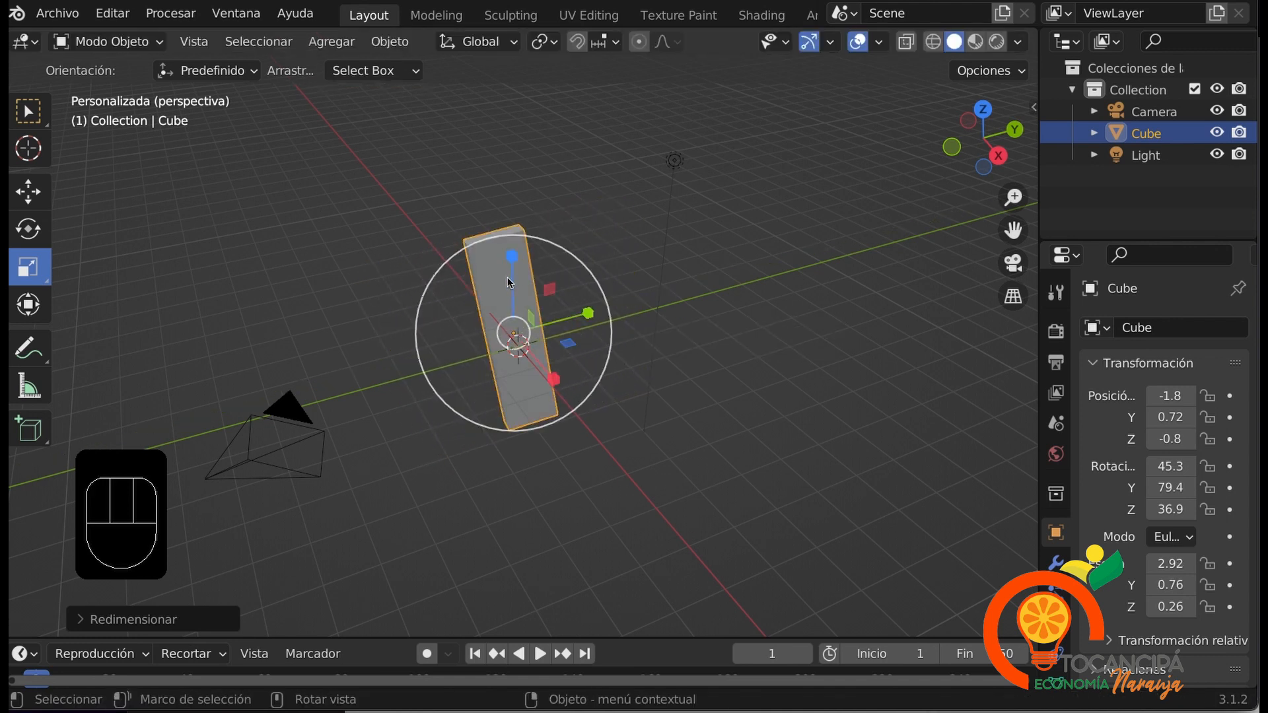
# Shrink the tall slab into a small block with scale factors of about X 0.68, Y 0.75, Z 0.26
pyautogui.moveTo(512, 261); pyautogui.dragTo(519, 328)
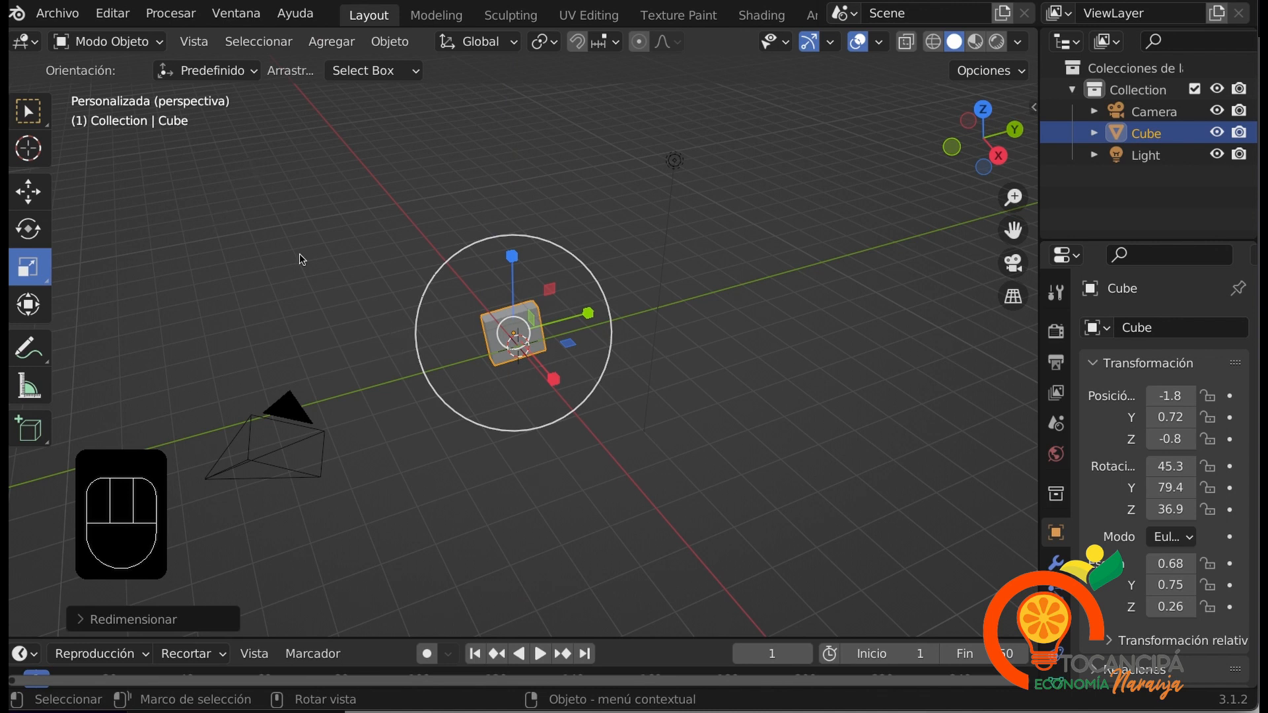
pyautogui.click(332, 268)
pyautogui.click(513, 331)
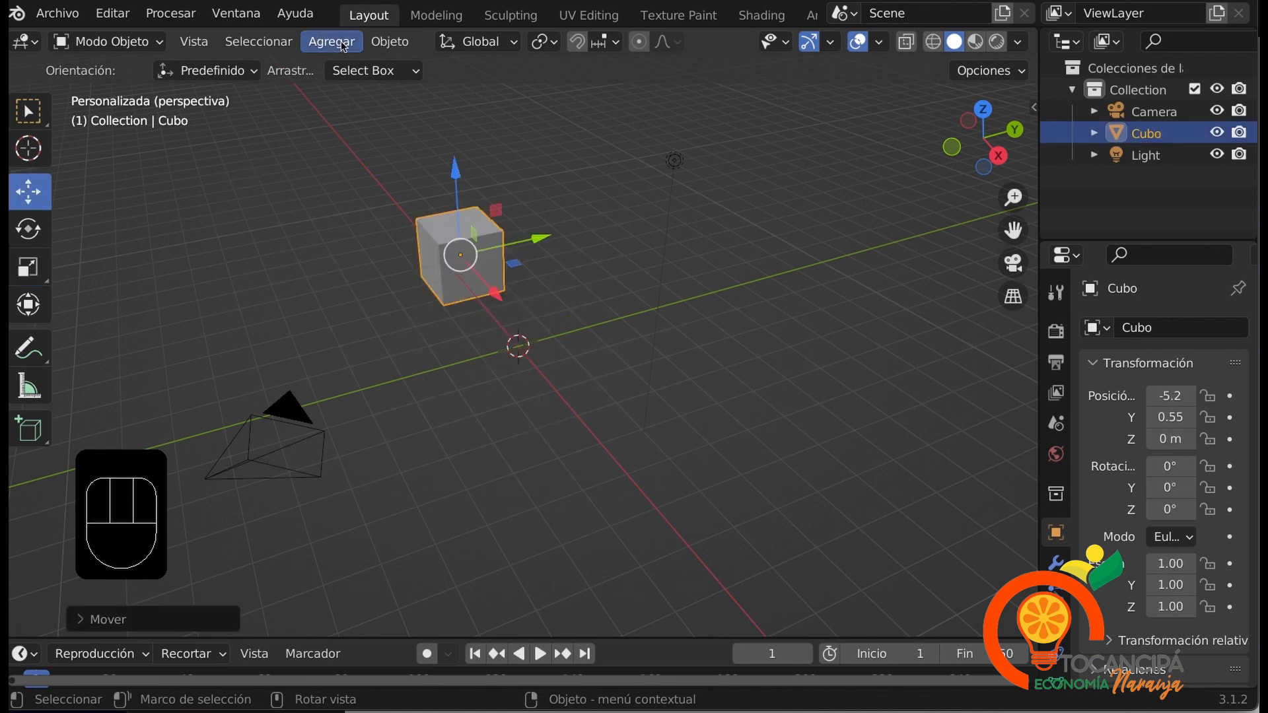
# Add a second cube mesh at the world origin, in front of the existing cube
pyautogui.click(331, 41)
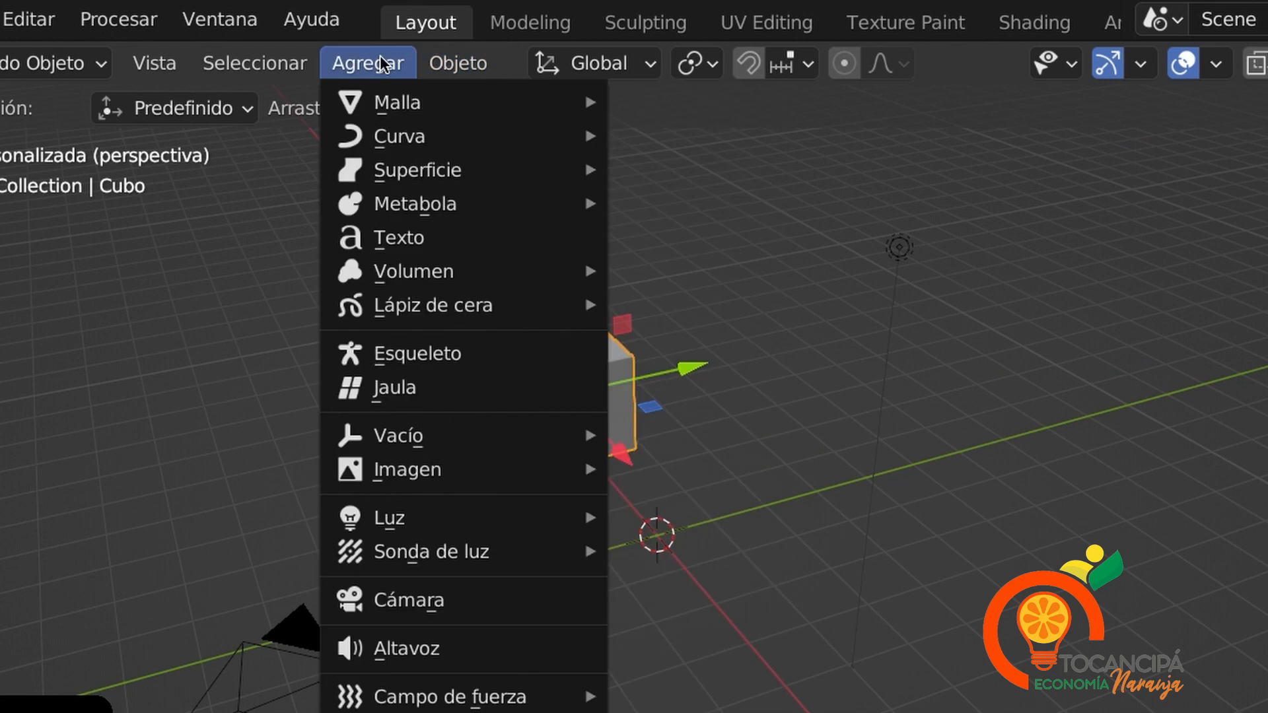
pyautogui.moveTo(396, 103)
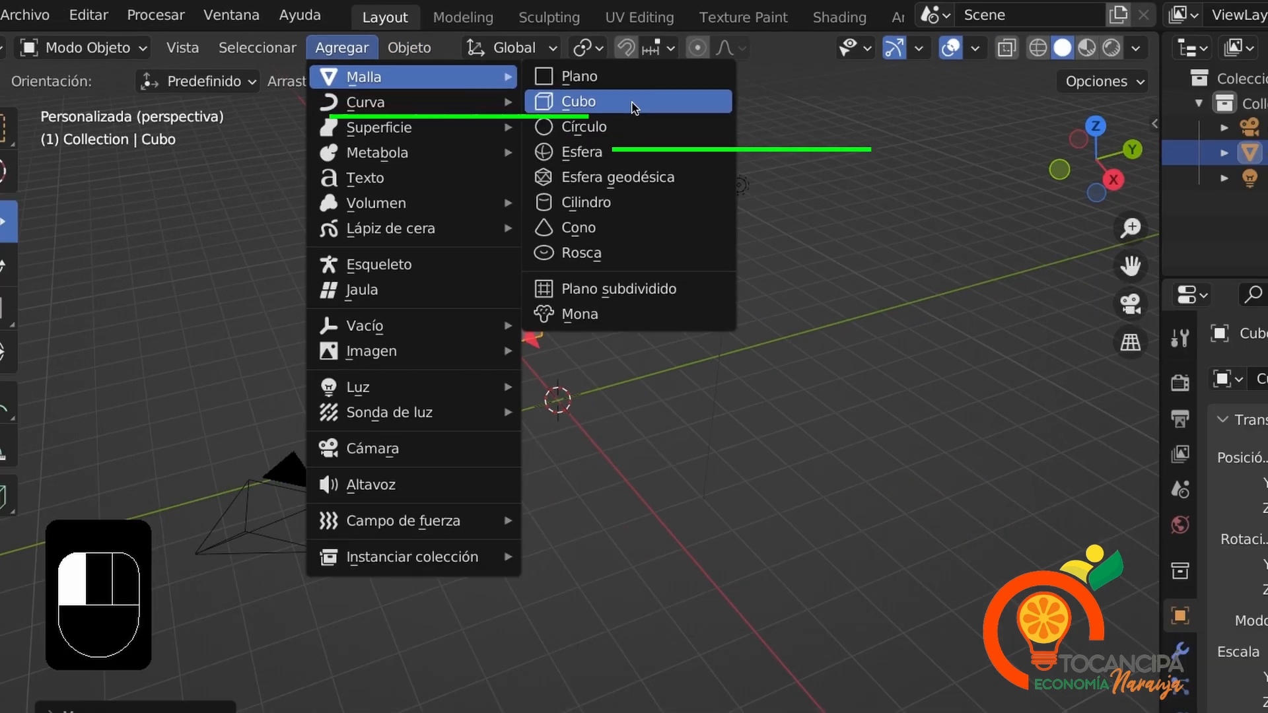
pyautogui.click(756, 140)
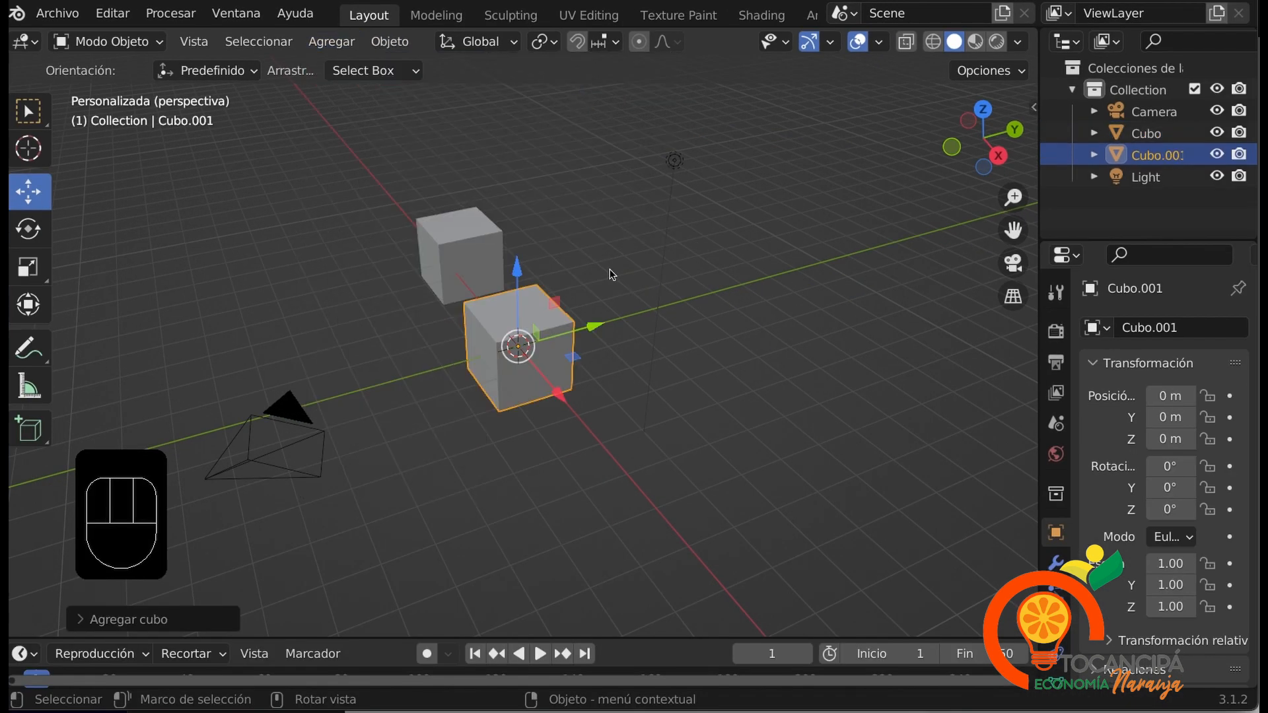
pyautogui.click(695, 343)
pyautogui.click(566, 331)
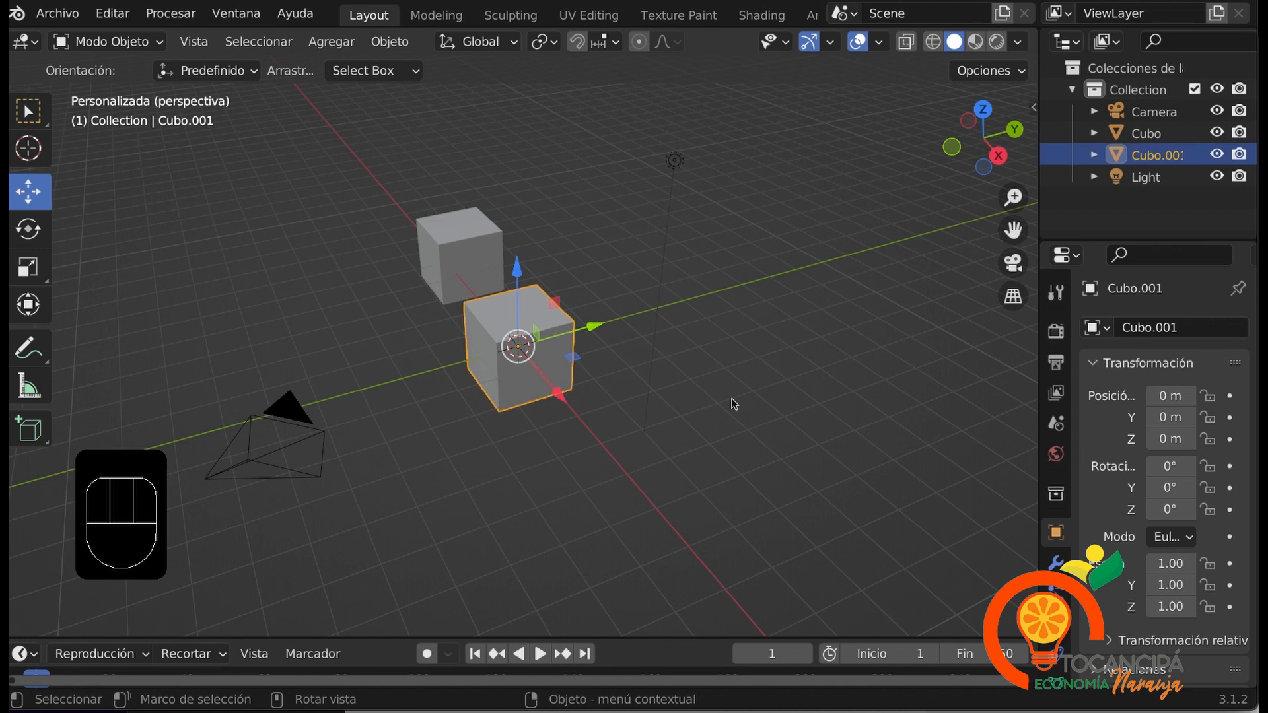
pyautogui.click(614, 373)
pyautogui.click(572, 350)
# Add another cube mesh at the origin, move it along the Y axis to about 4.97 m, and leave nothing selected
pyautogui.click(332, 41)
pyautogui.moveTo(429, 67)
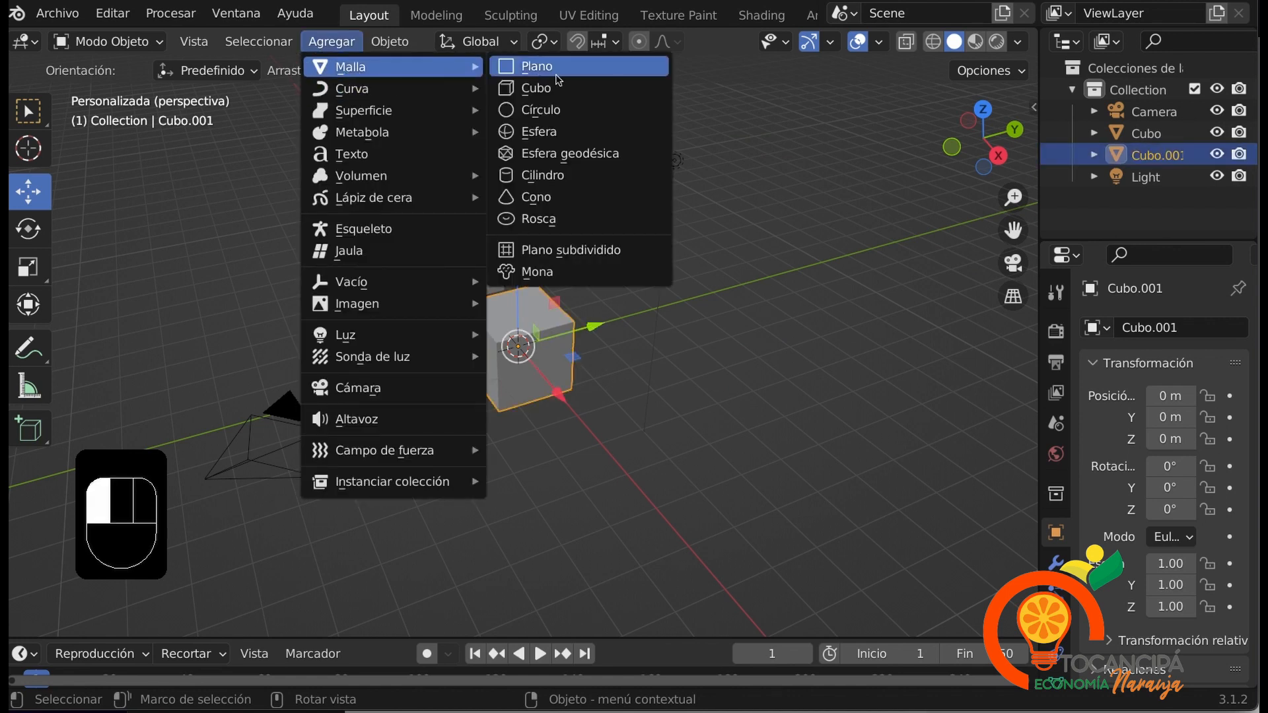
pyautogui.click(549, 88)
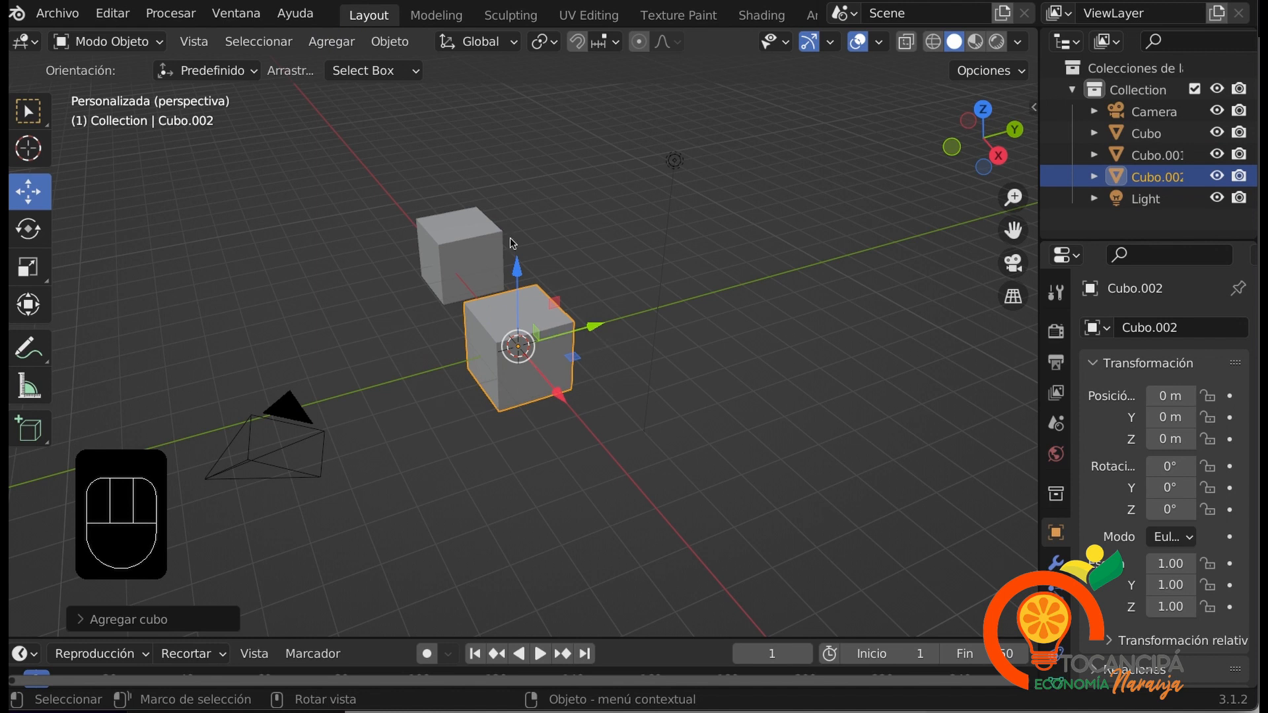
pyautogui.moveTo(588, 330); pyautogui.dragTo(753, 294)
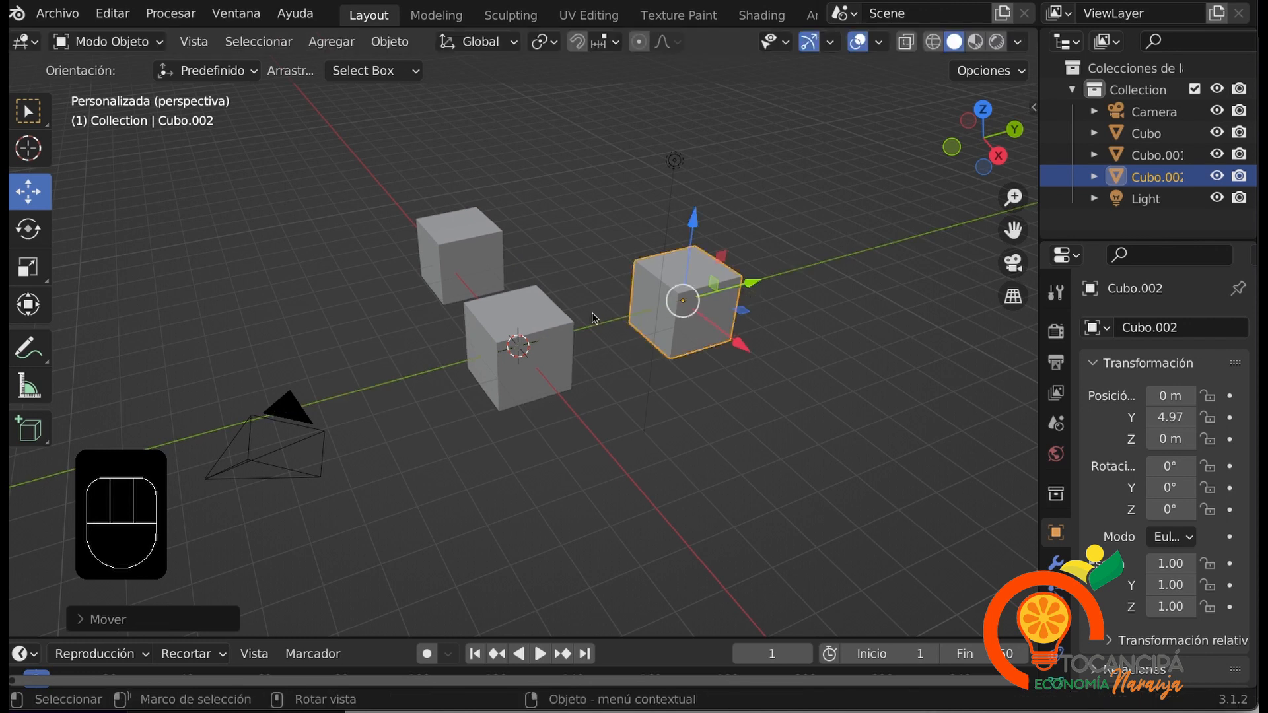
pyautogui.click(517, 331)
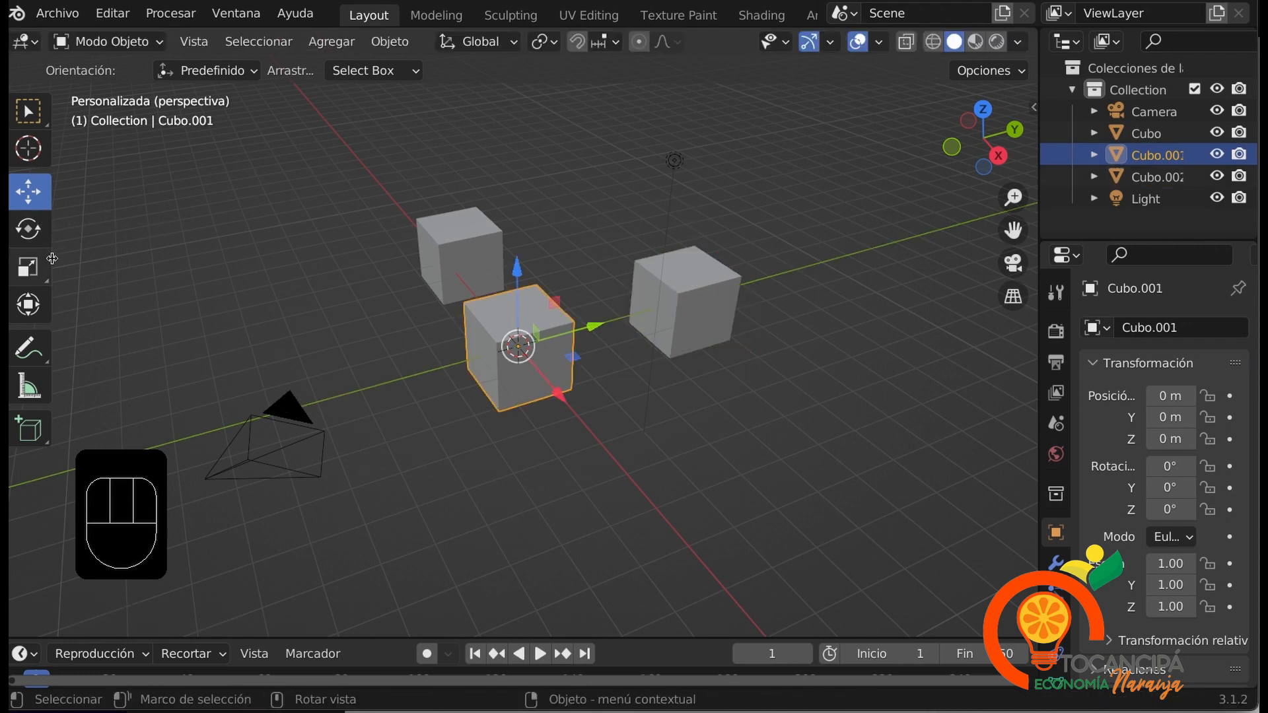
pyautogui.click(816, 462)
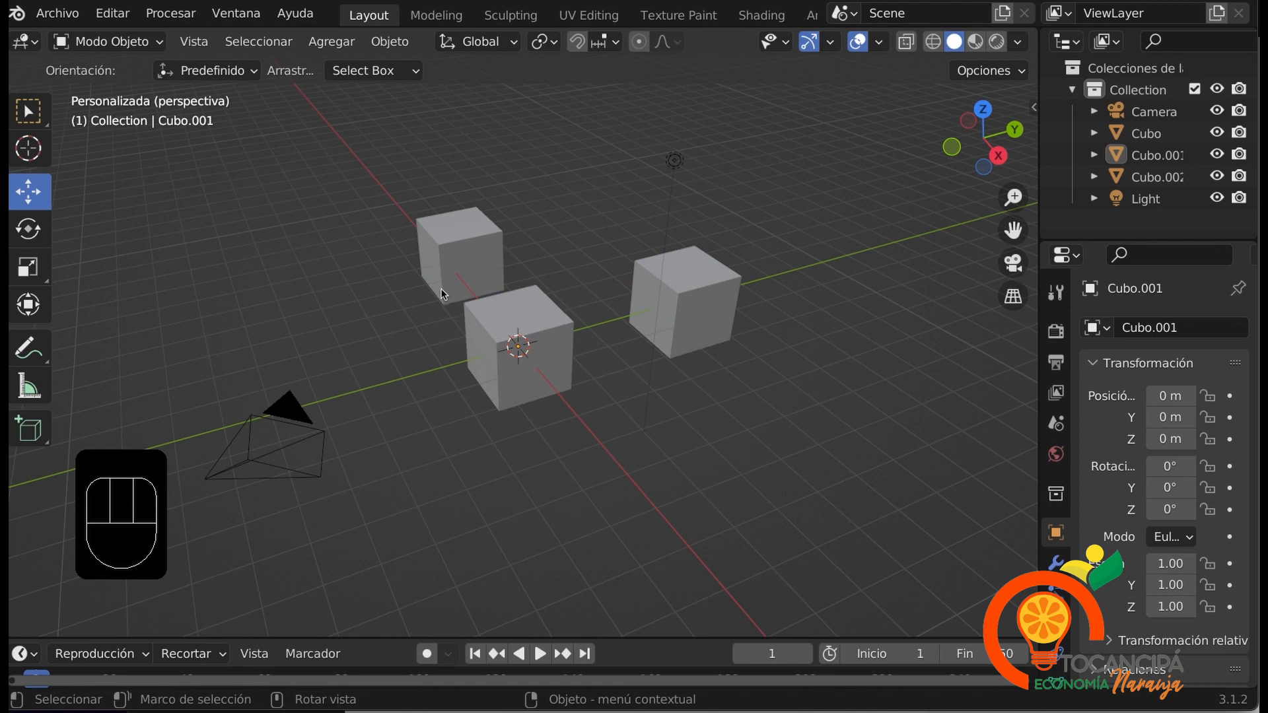